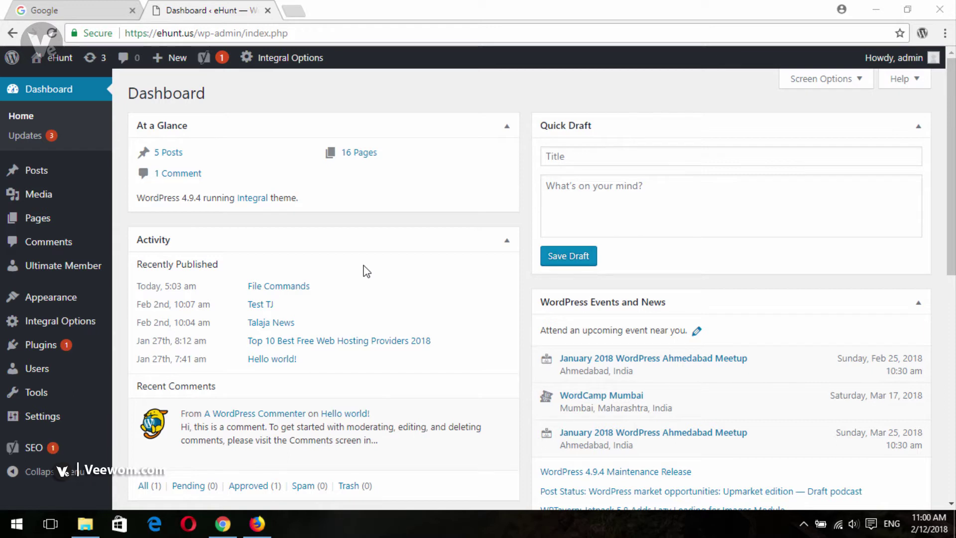
Step: Start a new blog post from the site's dashboard
{"action": "mouse_move", "coordinate": [53, 175]}
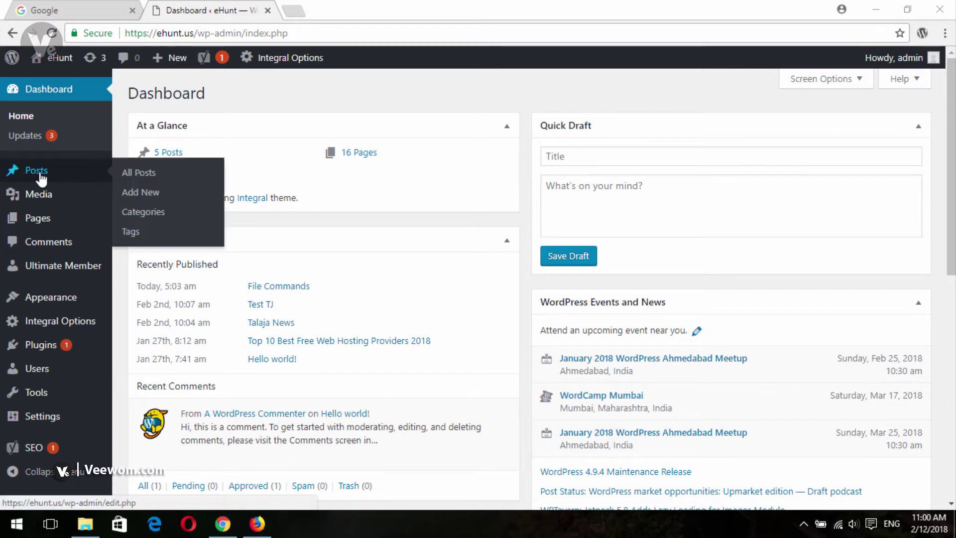
{"action": "left_click", "coordinate": [137, 199]}
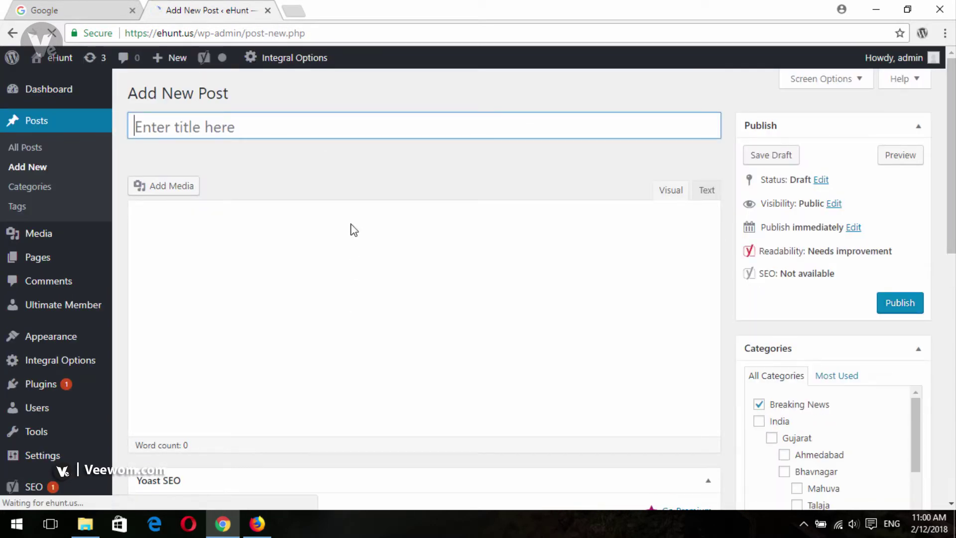
Step: Switch to File Explorer, look at the run-commands-pdf-version.pdf file on This PC's Desktop, and return to the browser
{"action": "left_click", "coordinate": [85, 523]}
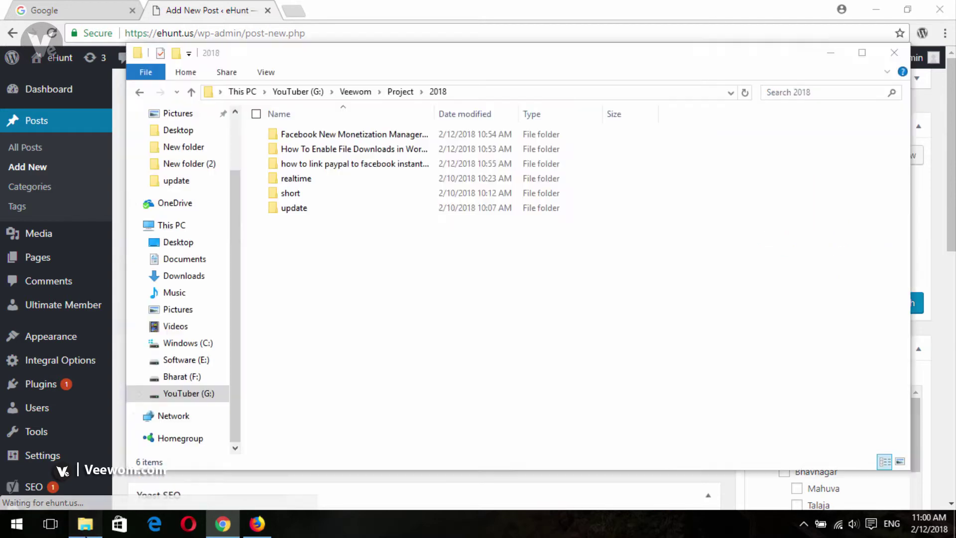
{"action": "left_click", "coordinate": [180, 131]}
{"action": "scroll", "coordinate": [165, 211], "scroll_direction": "up", "scroll_amount": 1}
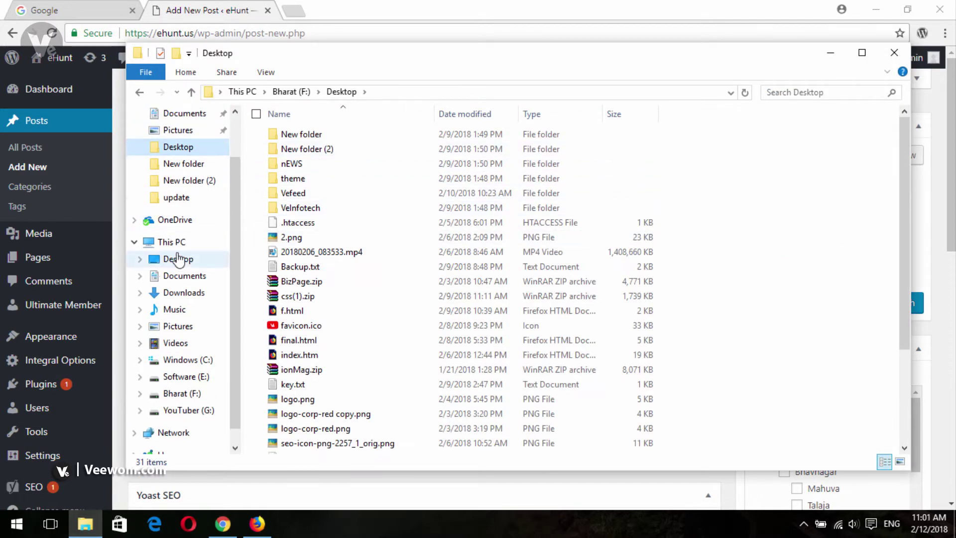
{"action": "left_click", "coordinate": [184, 259]}
{"action": "left_click", "coordinate": [297, 149]}
{"action": "key", "text": "F2"}
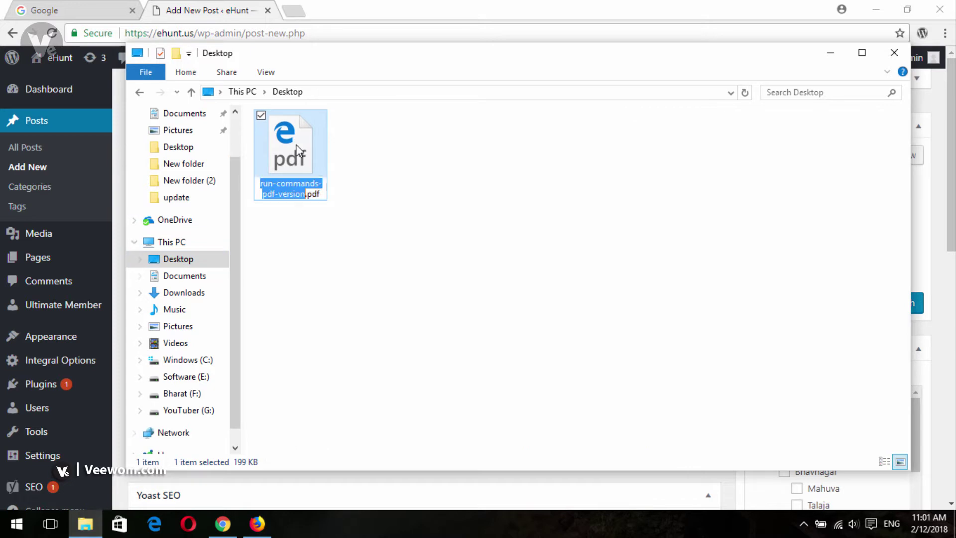
{"action": "key", "text": "alt+Tab"}
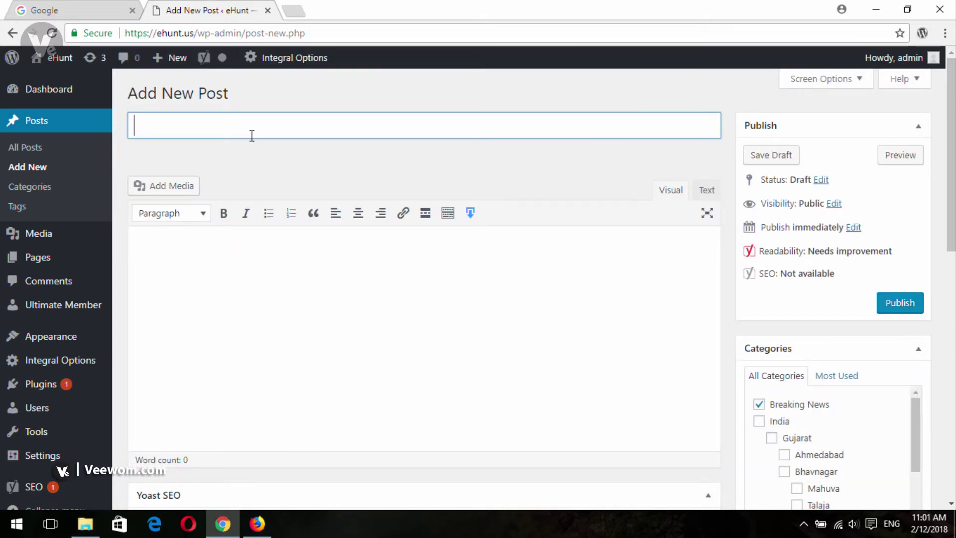
Step: Title the post "Run Commands" and enter "Download PDF File" a few lines down in the post body
{"action": "type", "text": "Run Commands"}
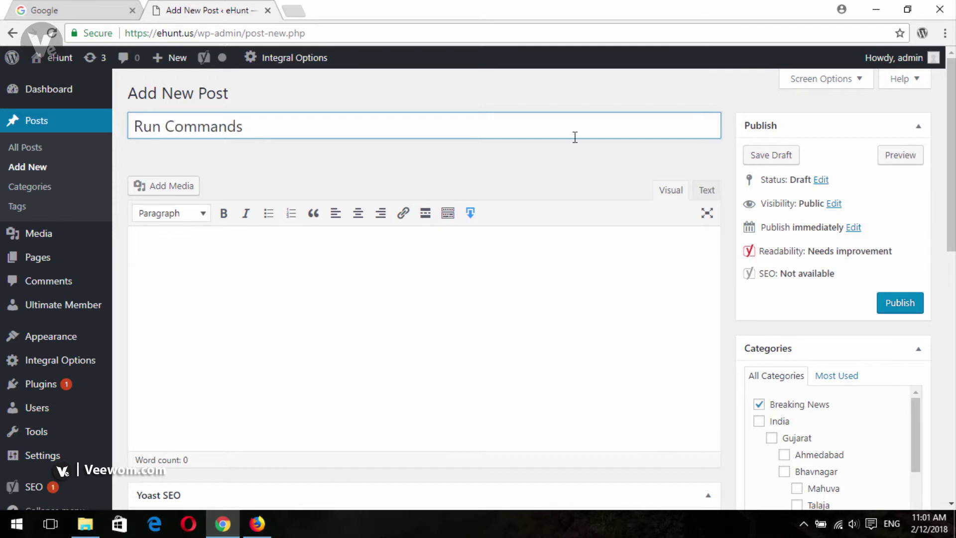
{"action": "left_click", "coordinate": [387, 299]}
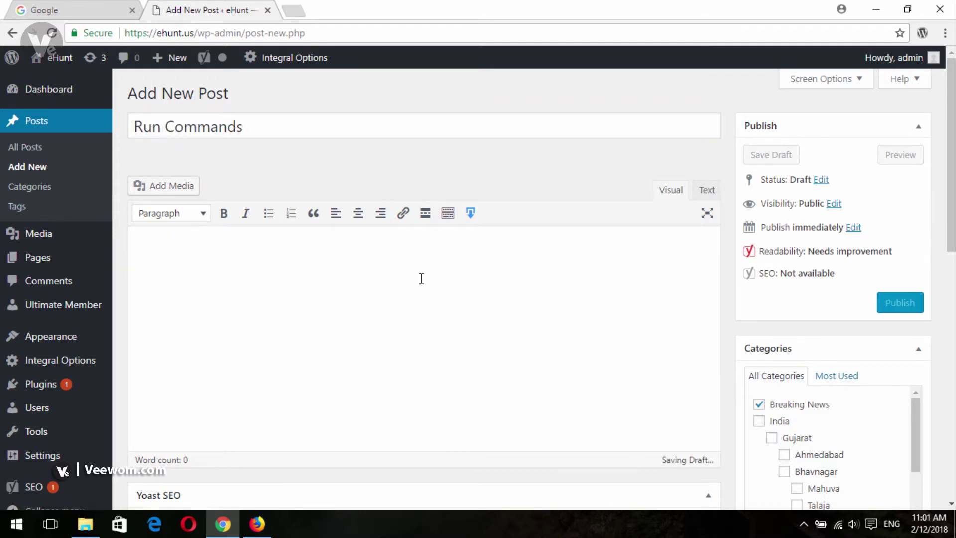
{"action": "scroll", "coordinate": [421, 279], "scroll_direction": "down", "scroll_amount": 2}
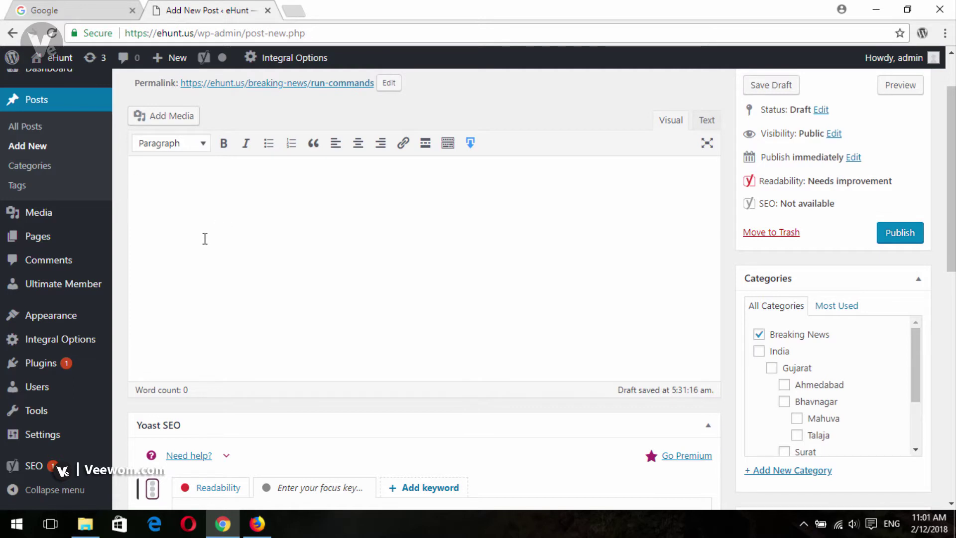
{"action": "type", "text": "ownload PDF File"}
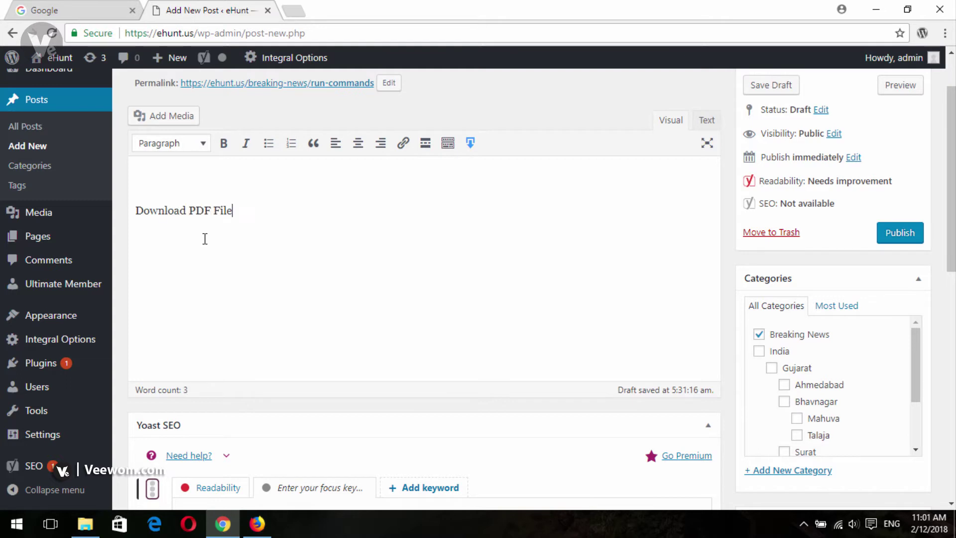
Step: Copy the file URL of run-commands-pdf-version.pdf from the media library without inserting the file into the post
{"action": "left_click_drag", "start_coordinate": [237, 211], "coordinate": [128, 213]}
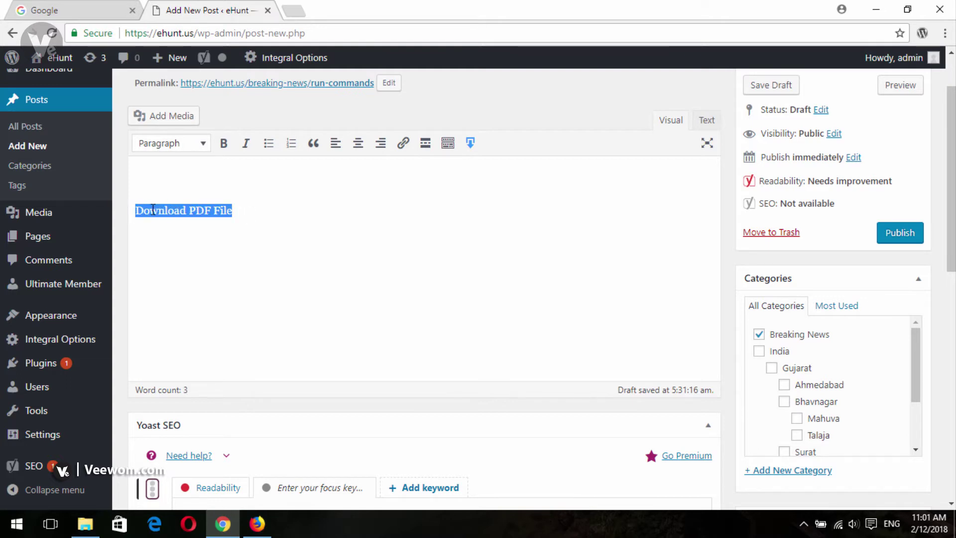
{"action": "left_click", "coordinate": [159, 115]}
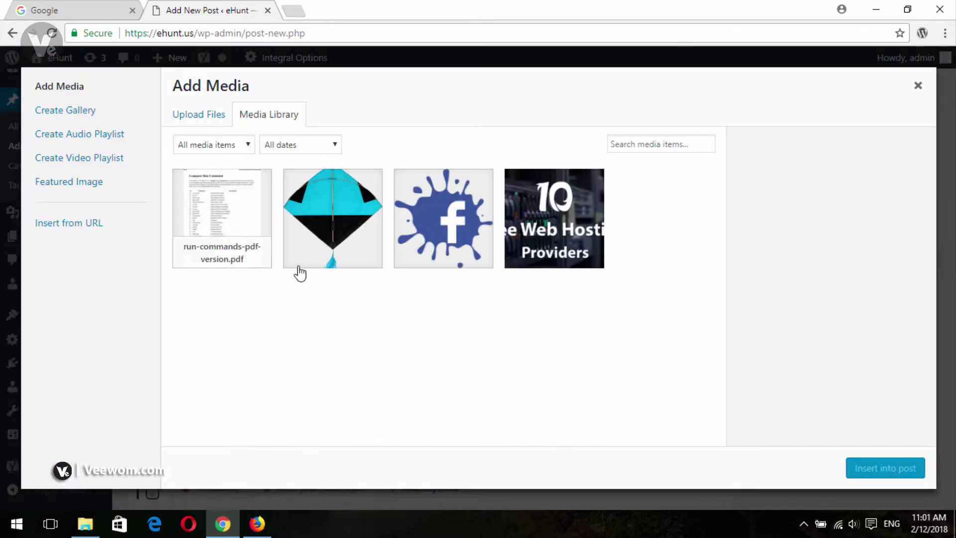
{"action": "left_click", "coordinate": [199, 219]}
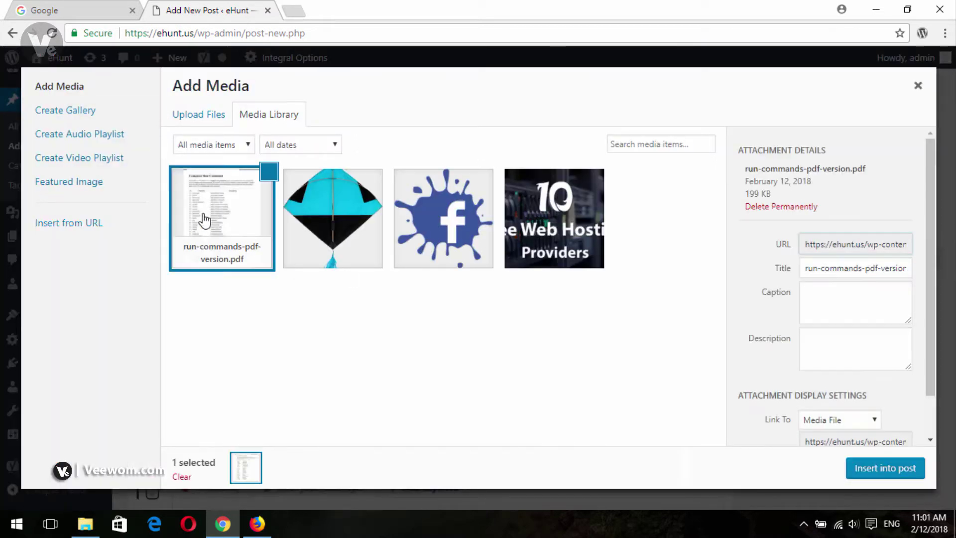
{"action": "left_click", "coordinate": [846, 252]}
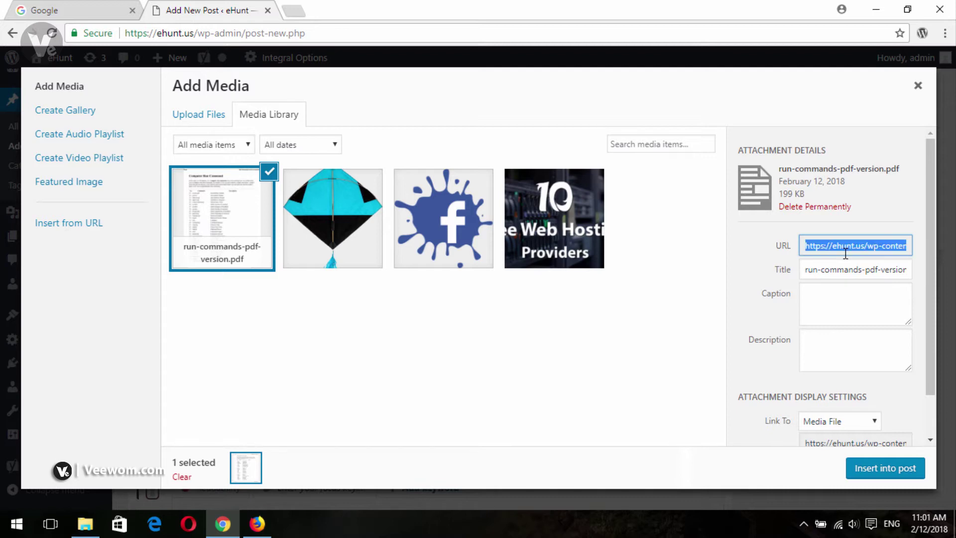
{"action": "left_click", "coordinate": [918, 85]}
{"action": "triple_click", "coordinate": [256, 214]}
{"action": "mouse_move", "coordinate": [256, 214]}
{"action": "left_mouse_down"}
{"action": "mouse_move", "coordinate": [113, 204]}
{"action": "mouse_move", "coordinate": [239, 209]}
{"action": "left_mouse_up"}
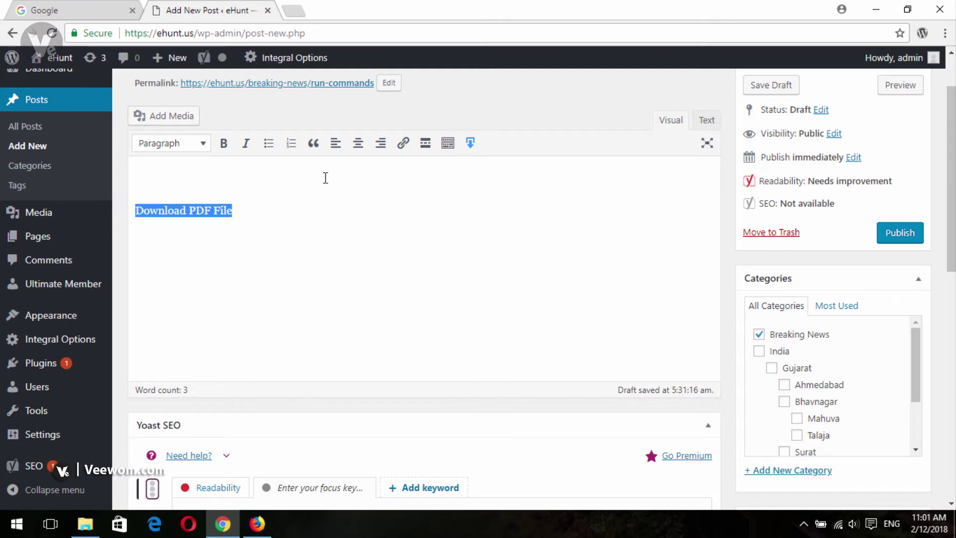
{"action": "left_click", "coordinate": [403, 143]}
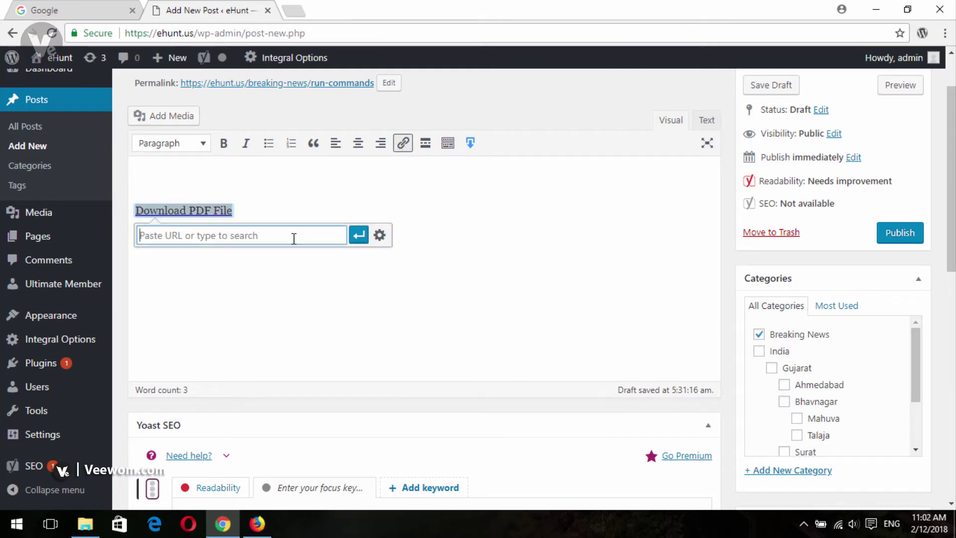
{"action": "type", "text": "https://ehunt.us/wp-content/uploads/2018/02/run-commands-pdf-version.pdf"}
{"action": "left_click", "coordinate": [358, 235]}
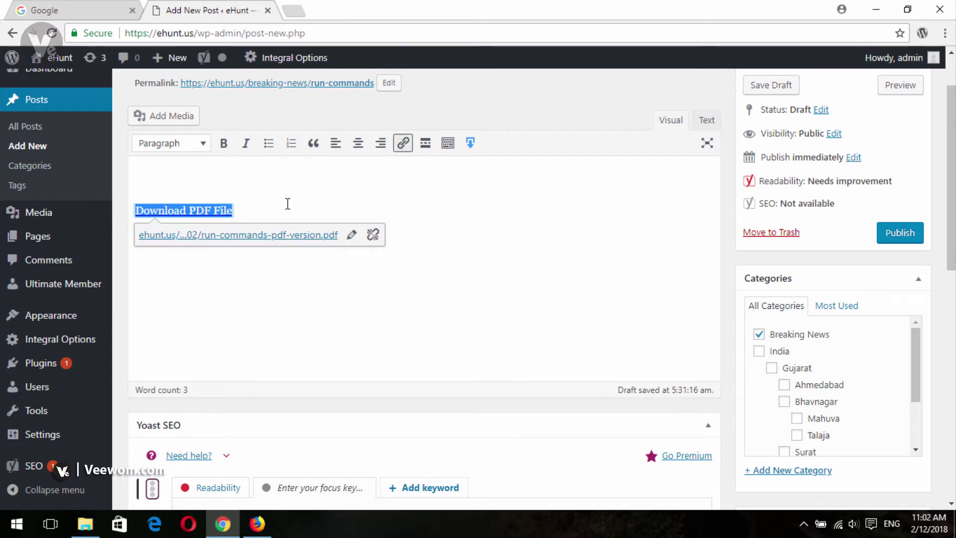
{"action": "left_click", "coordinate": [267, 211]}
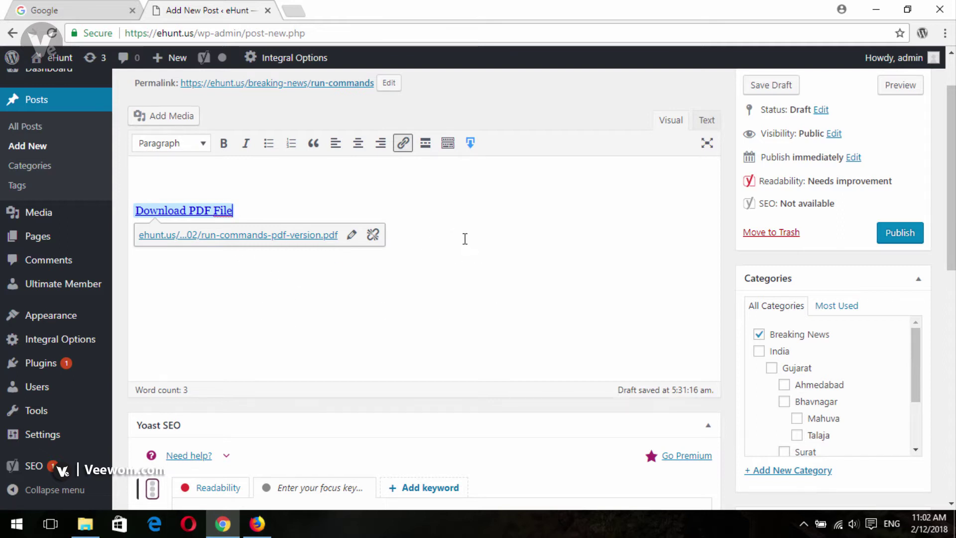
{"action": "scroll", "coordinate": [722, 249], "scroll_direction": "up", "scroll_amount": 2}
{"action": "left_click", "coordinate": [902, 301]}
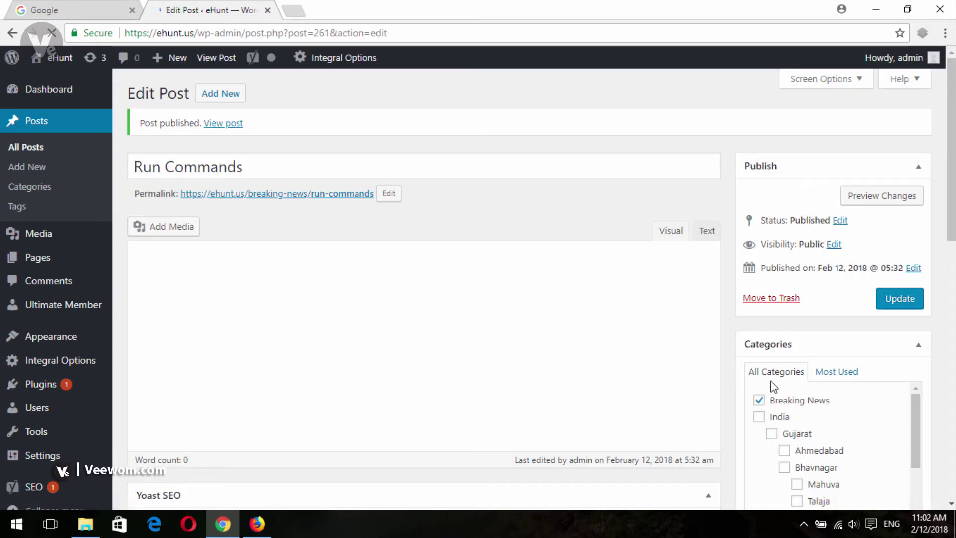
Step: Change the post's category from Breaking News to Other and update the post
{"action": "left_click", "coordinate": [760, 305]}
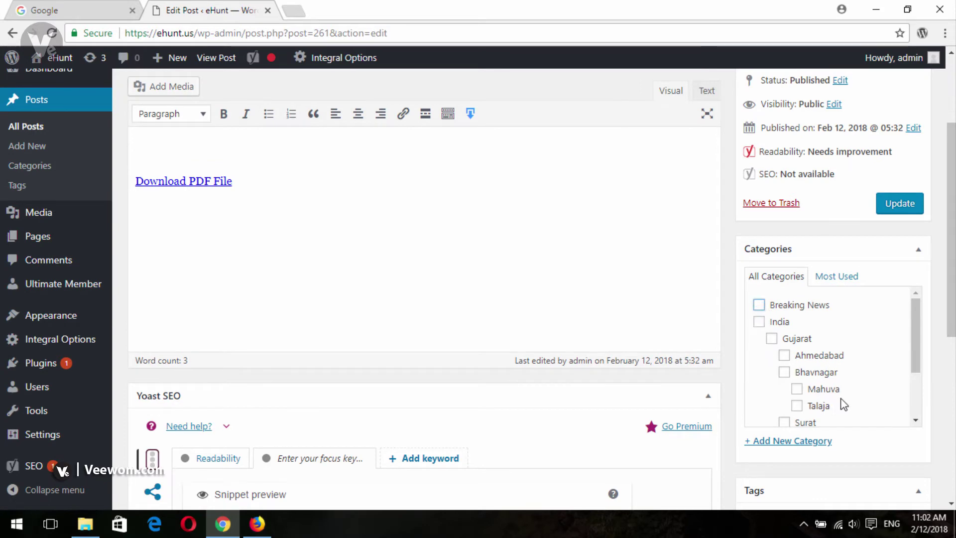
{"action": "scroll", "coordinate": [842, 402], "scroll_direction": "down", "scroll_amount": 3}
{"action": "scroll", "coordinate": [837, 403], "scroll_direction": "down", "scroll_amount": 3}
{"action": "left_click", "coordinate": [759, 255]}
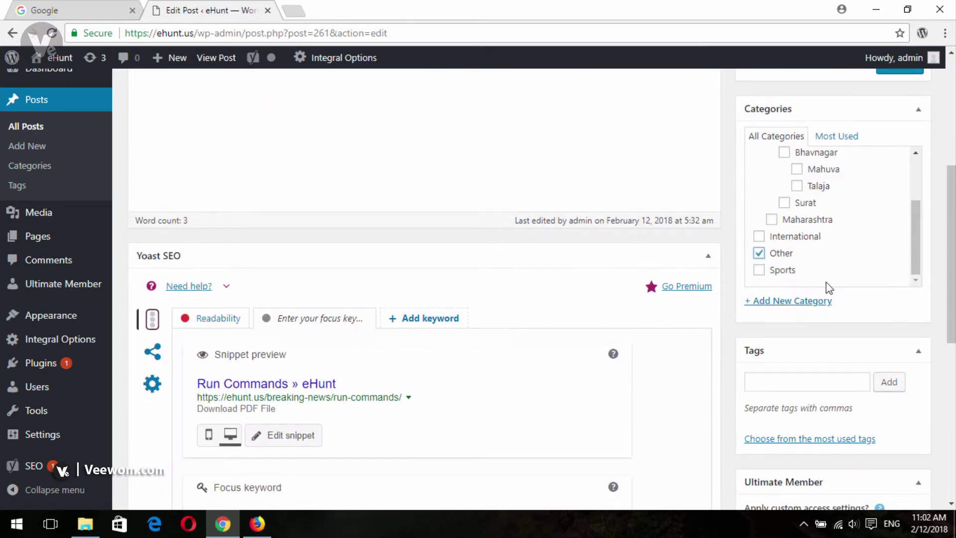
{"action": "scroll", "coordinate": [828, 284], "scroll_direction": "up", "scroll_amount": 5}
{"action": "left_click", "coordinate": [902, 205]}
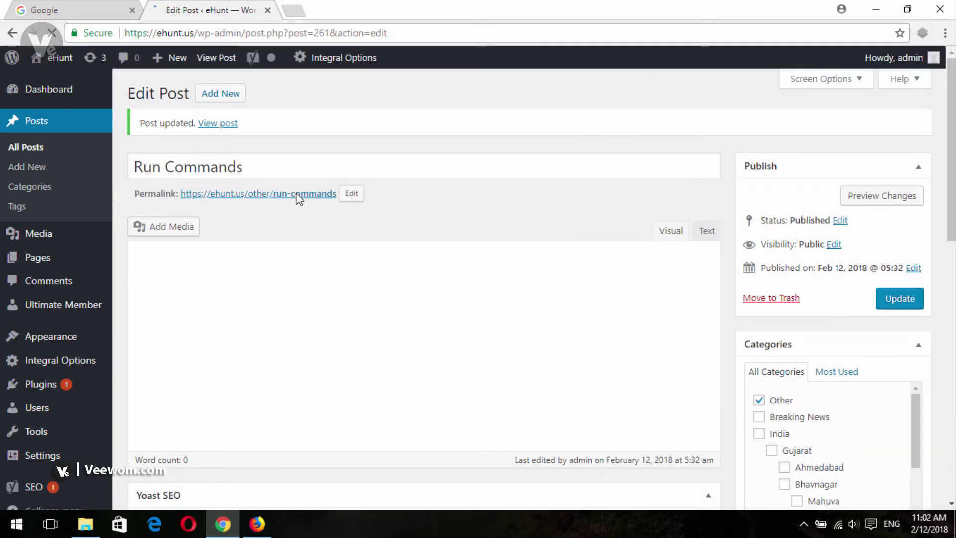
Step: Open the published Run Commands post from its permalink in a new browser tab
{"action": "right_click", "coordinate": [305, 198]}
{"action": "key", "text": "Escape"}
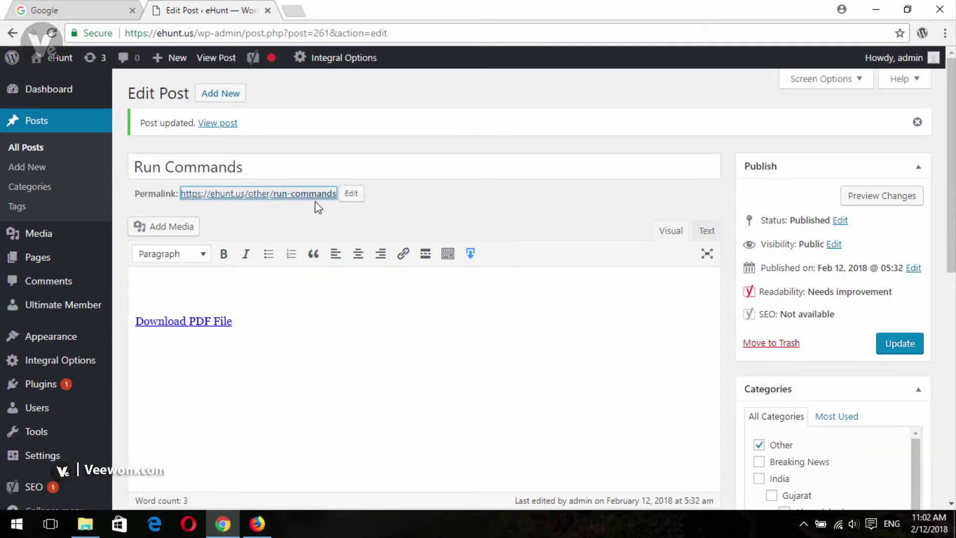
{"action": "right_click", "coordinate": [320, 193]}
{"action": "left_click", "coordinate": [368, 202]}
{"action": "left_click", "coordinate": [344, 9]}
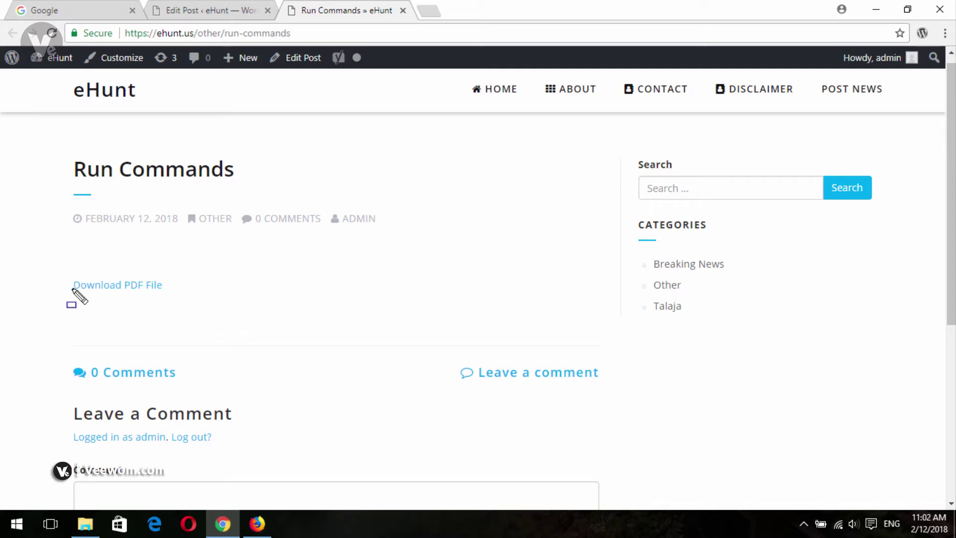
Step: Follow the post's "Download PDF File" link, look through the PDF, and return to the post page
{"action": "left_click_drag", "start_coordinate": [55, 263], "coordinate": [188, 305]}
{"action": "left_click", "coordinate": [125, 293]}
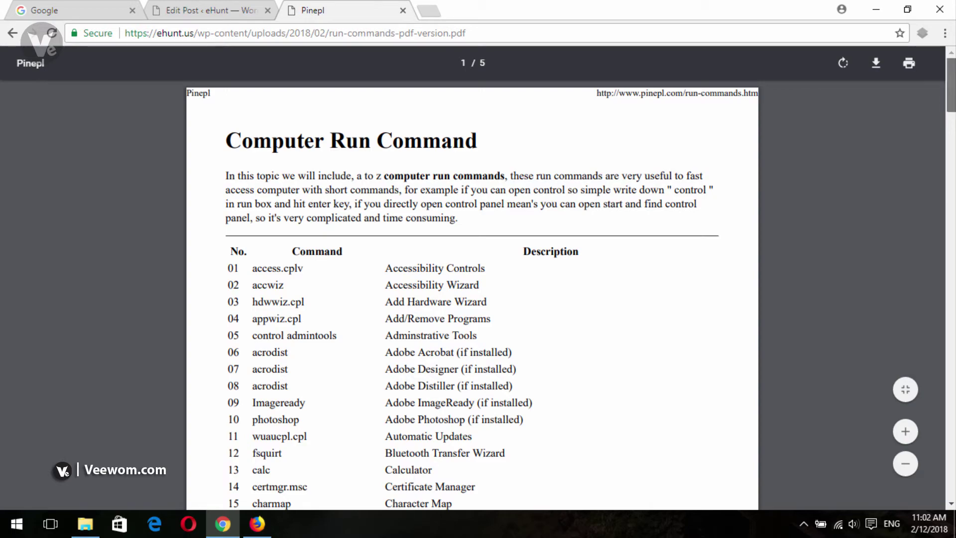
{"action": "scroll", "coordinate": [472, 299], "scroll_direction": "down", "scroll_amount": 7}
{"action": "scroll", "coordinate": [855, 54], "scroll_direction": "up", "scroll_amount": 7}
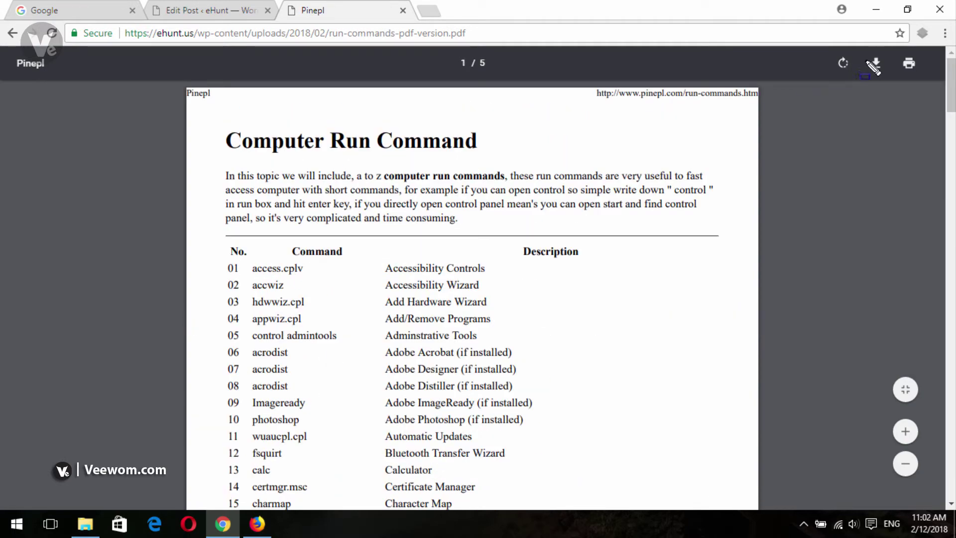
{"action": "left_click_drag", "start_coordinate": [864, 53], "coordinate": [889, 87]}
{"action": "scroll", "coordinate": [950, 84], "scroll_direction": "down", "scroll_amount": 20}
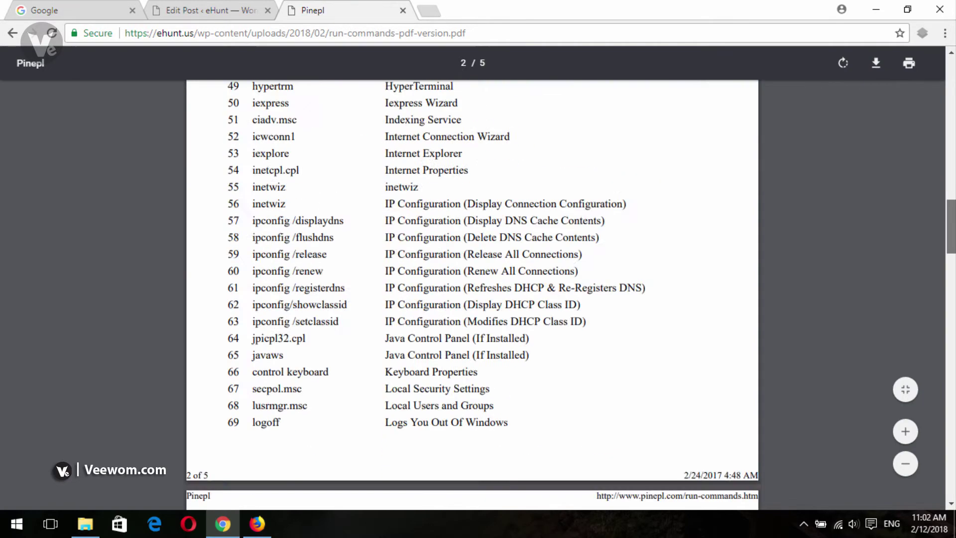
{"action": "scroll", "coordinate": [950, 84], "scroll_direction": "up", "scroll_amount": 20}
{"action": "left_click", "coordinate": [13, 33]}
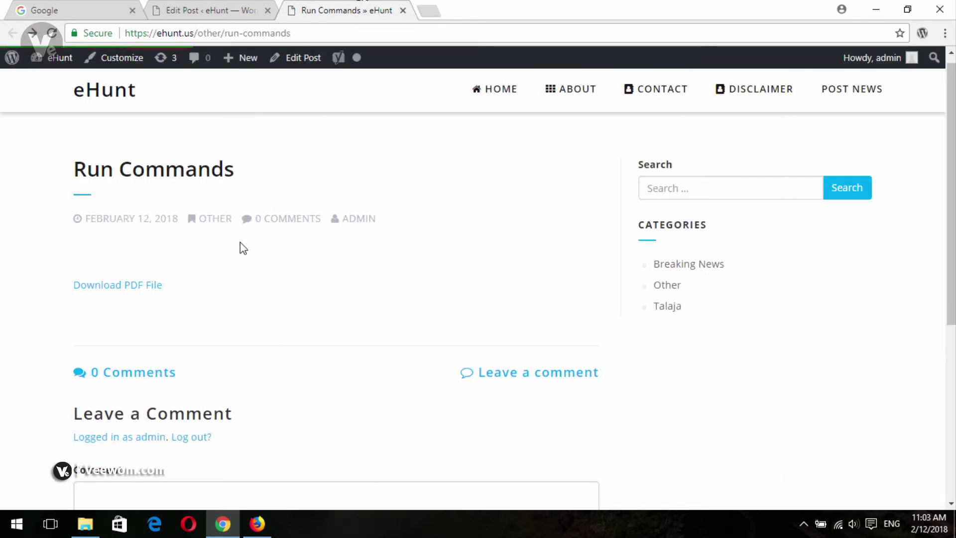
{"action": "left_click_drag", "start_coordinate": [67, 273], "coordinate": [198, 304]}
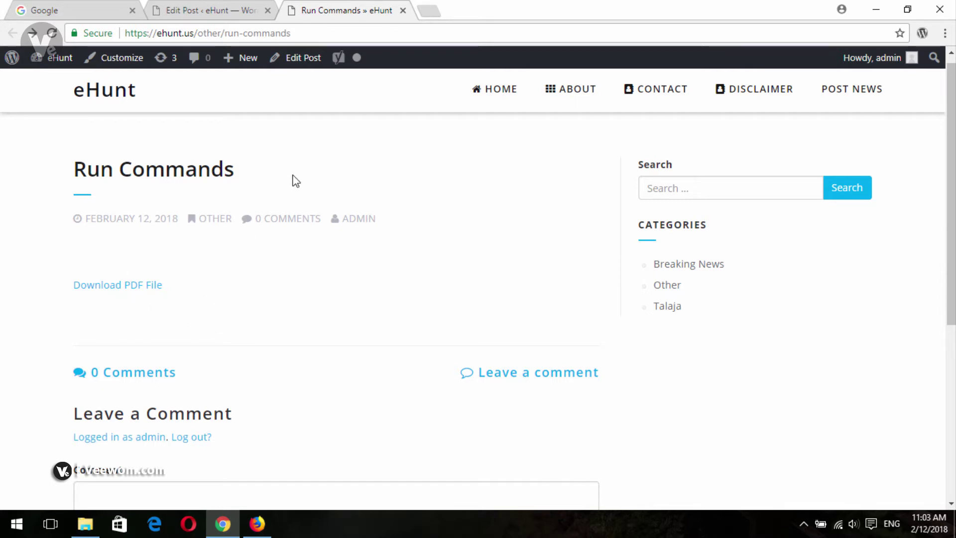
Step: Close the published post's page and check the "Download PDF File" link in the post editor
{"action": "left_click", "coordinate": [402, 11]}
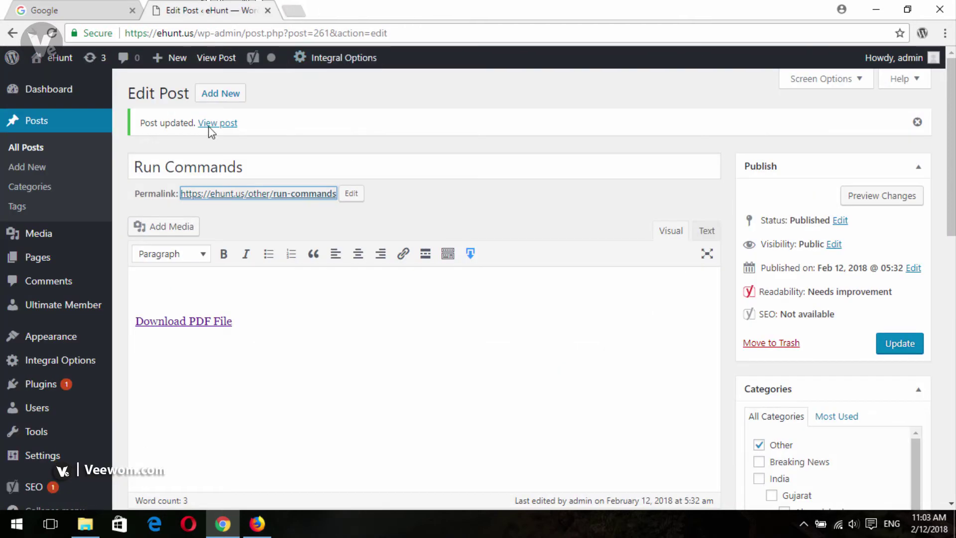
{"action": "left_click", "coordinate": [335, 327]}
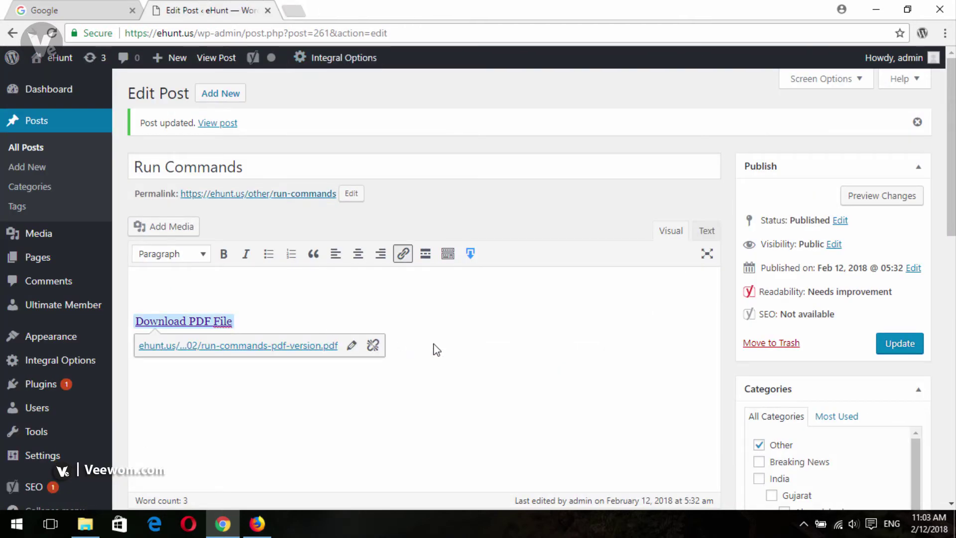
{"action": "left_click", "coordinate": [453, 86]}
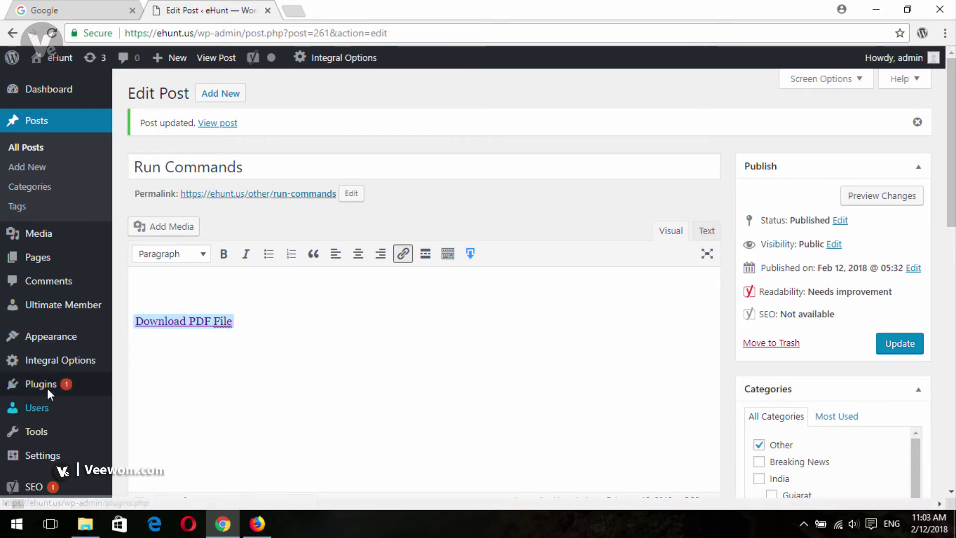
Step: Find the WordPress Download Manager plugin in the plugin directory, then install and activate it
{"action": "mouse_move", "coordinate": [47, 391]}
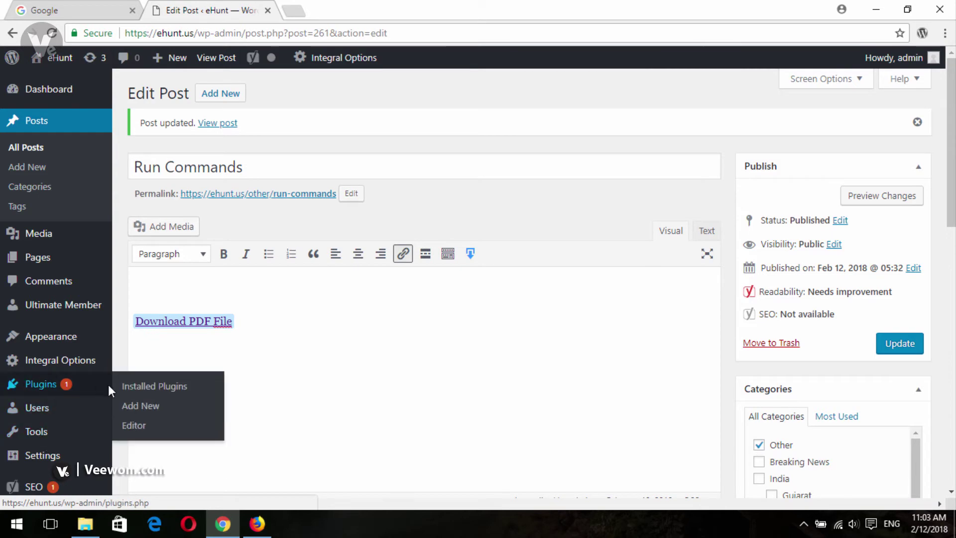
{"action": "left_click", "coordinate": [139, 405]}
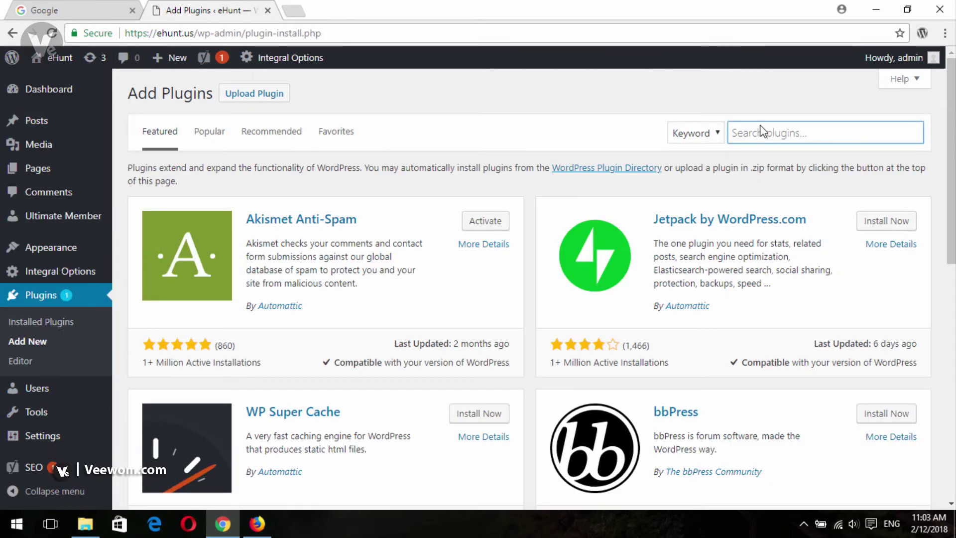
{"action": "left_click", "coordinate": [760, 132]}
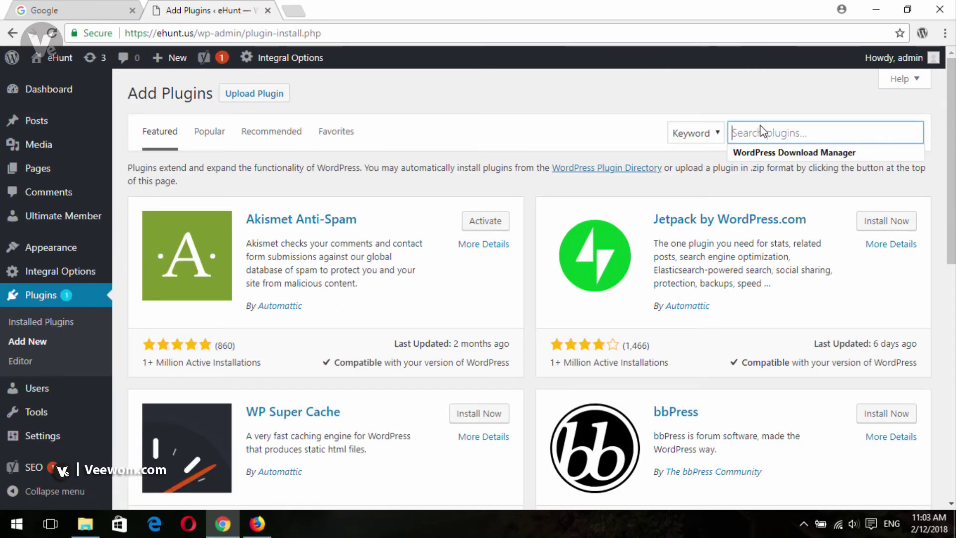
{"action": "left_click", "coordinate": [778, 151]}
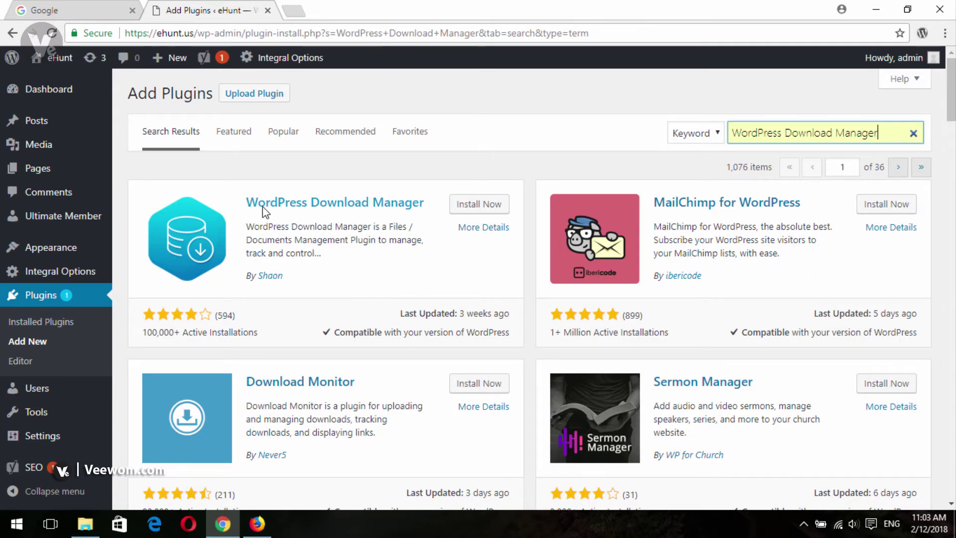
{"action": "left_click", "coordinate": [483, 205]}
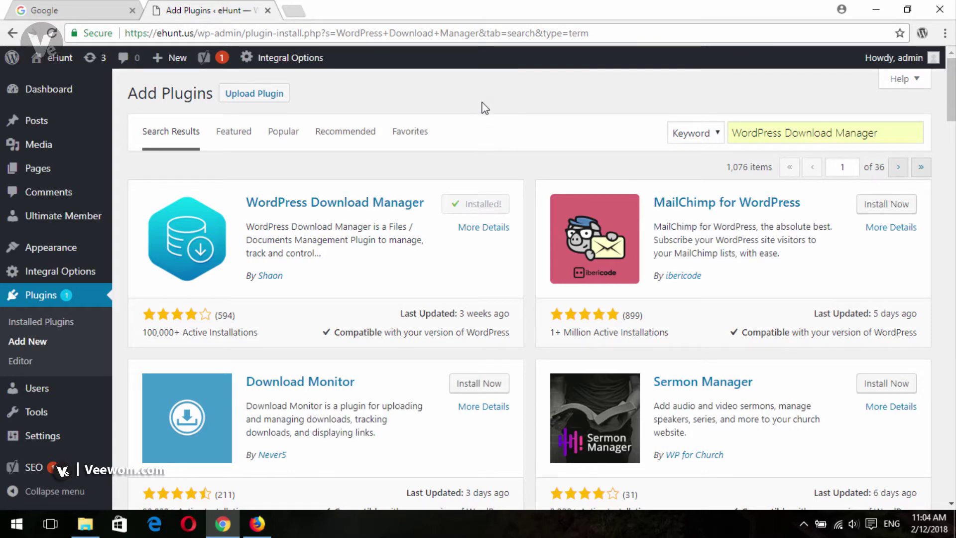
{"action": "left_click", "coordinate": [484, 203]}
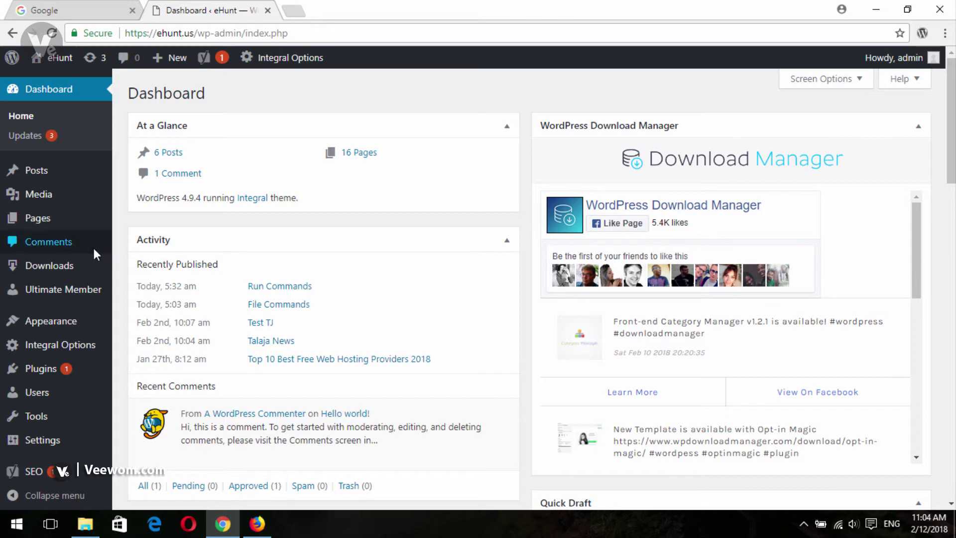
Step: Start a new file entry in the Downloads section and title it "Run Command PDF File"
{"action": "mouse_move", "coordinate": [54, 268]}
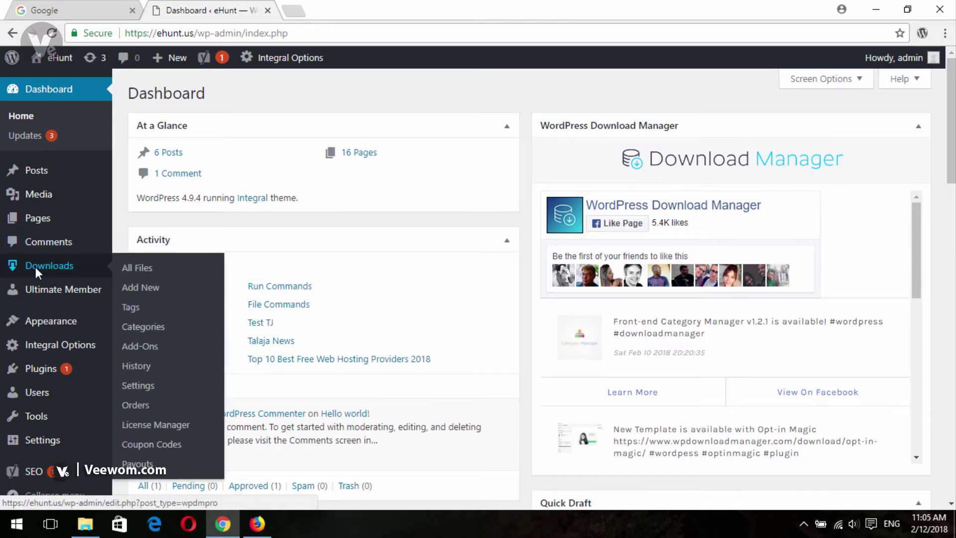
{"action": "left_click", "coordinate": [73, 259]}
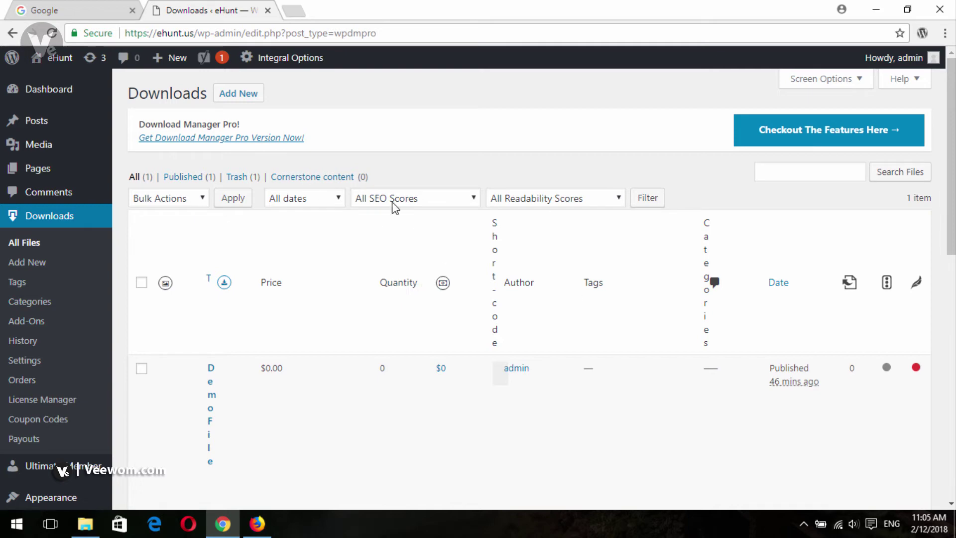
{"action": "left_click", "coordinate": [234, 98]}
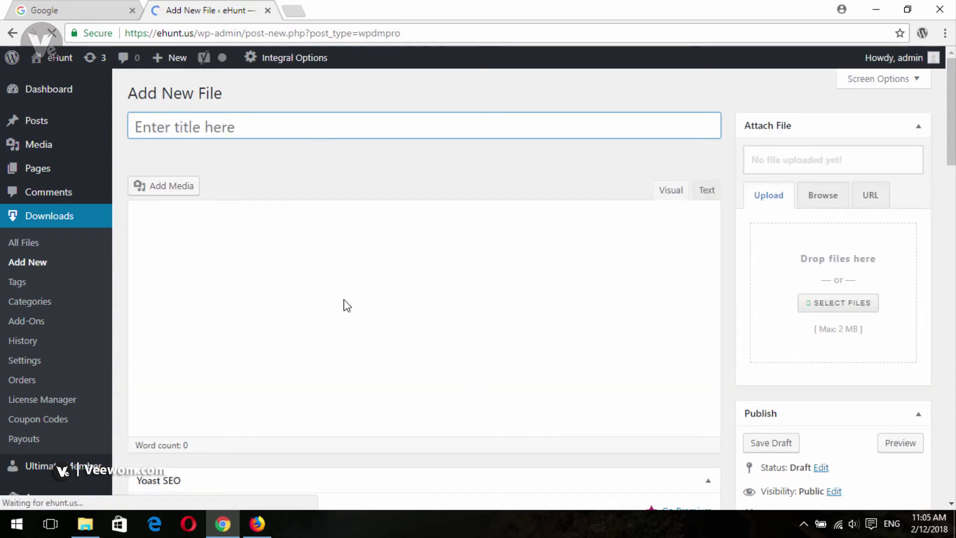
{"action": "type", "text": "Ru"}
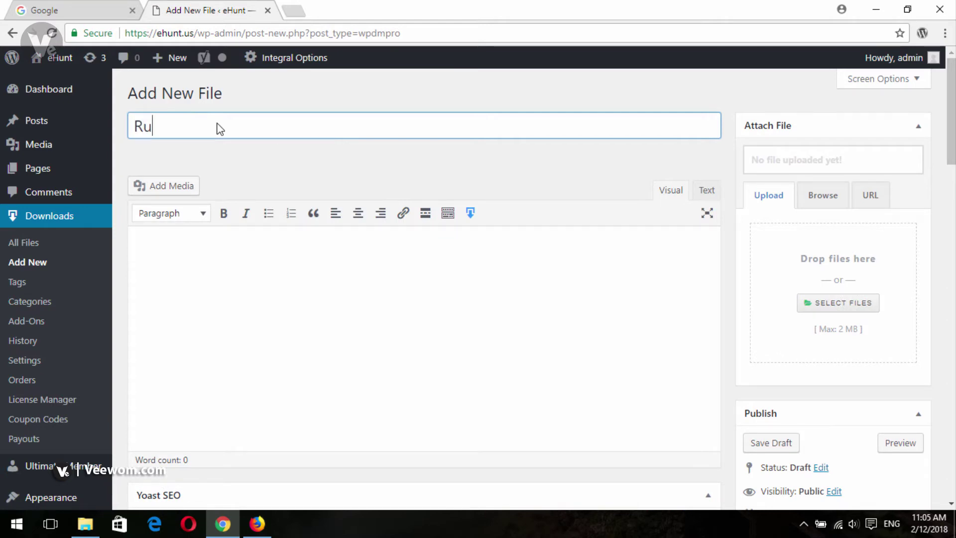
{"action": "type", "text": "n Command PDF File"}
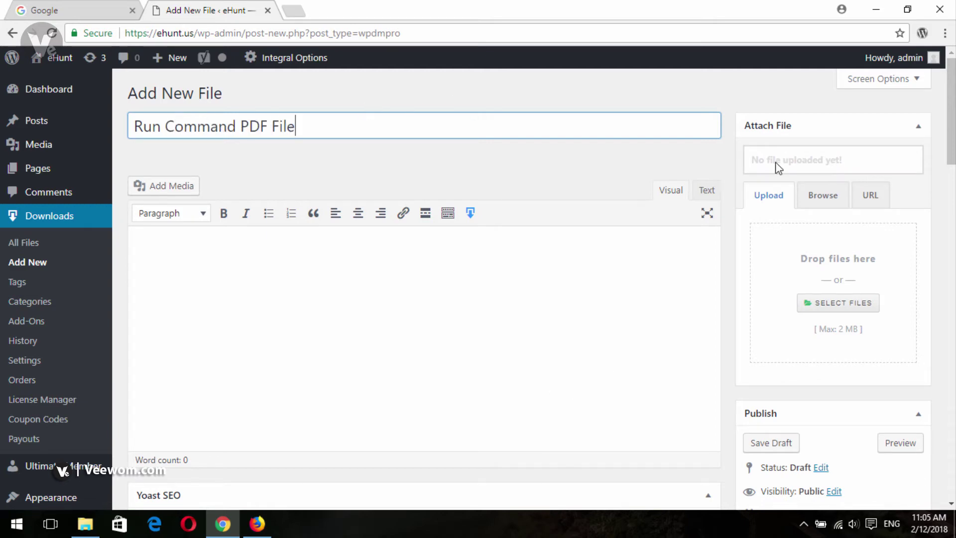
Step: Attach run-commands-pdf-version.pdf from the Desktop folder to the new download entry
{"action": "left_click", "coordinate": [849, 303]}
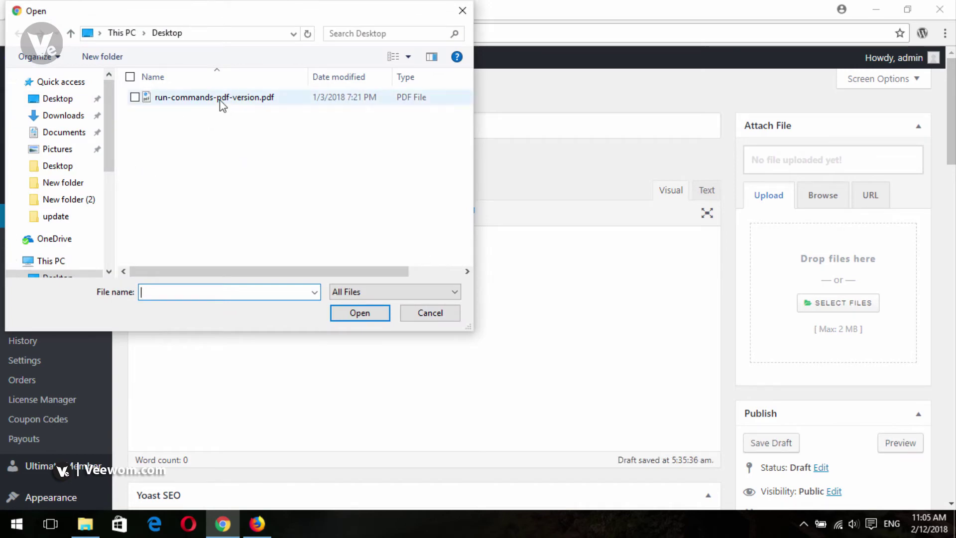
{"action": "left_click", "coordinate": [219, 99]}
{"action": "left_click", "coordinate": [360, 313]}
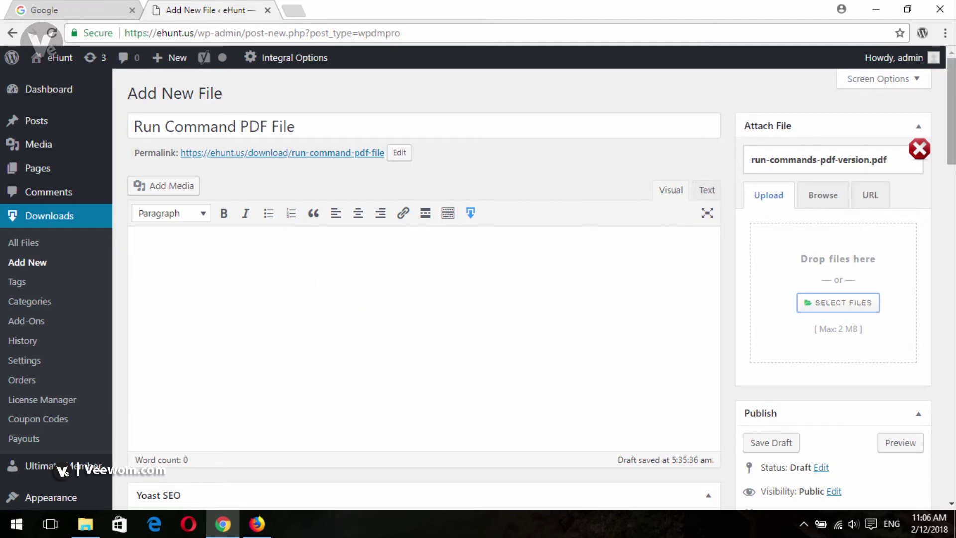
Step: Fill in the package settings with version 1.0, link label "Download File" and file size 237 kb
{"action": "scroll", "coordinate": [951, 110], "scroll_direction": "down", "scroll_amount": 3}
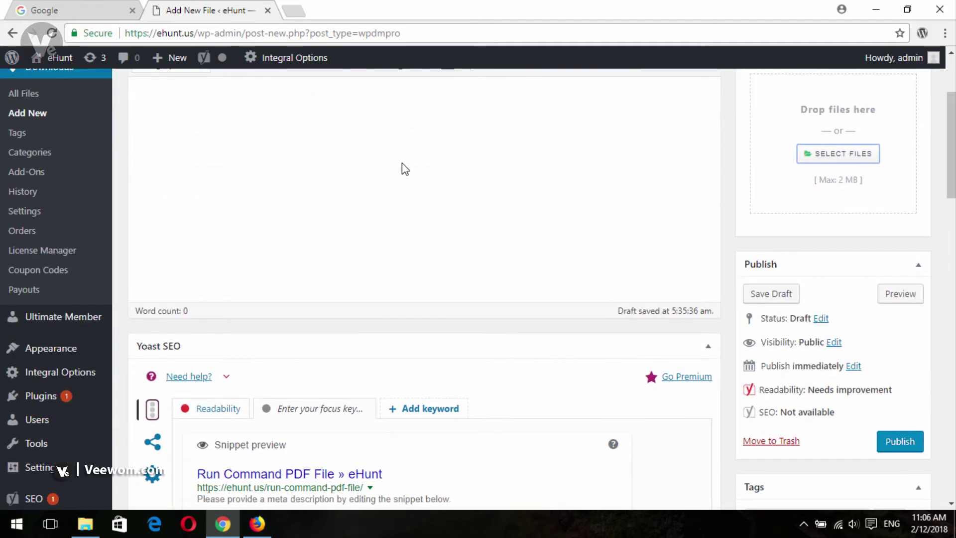
{"action": "scroll", "coordinate": [388, 214], "scroll_direction": "up", "scroll_amount": 1}
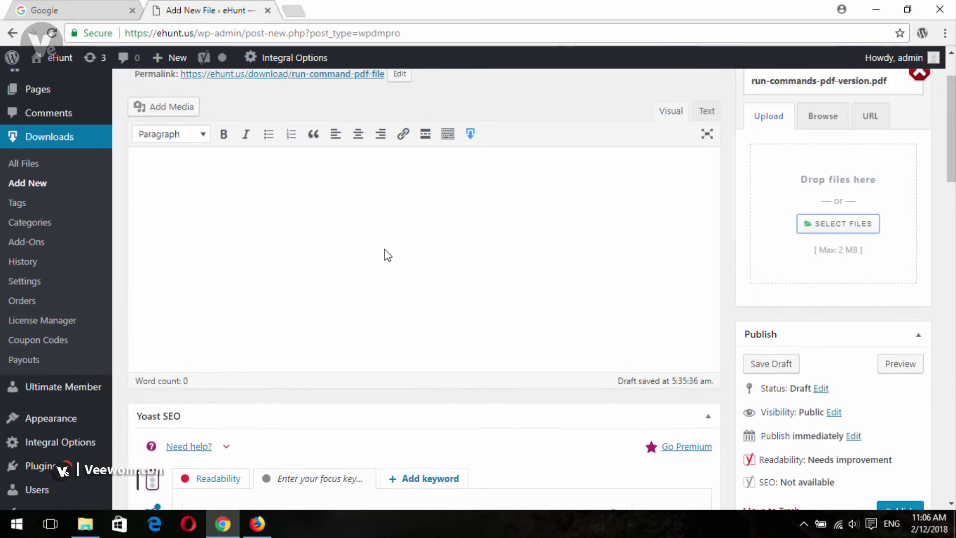
{"action": "scroll", "coordinate": [951, 130], "scroll_direction": "down", "scroll_amount": 1}
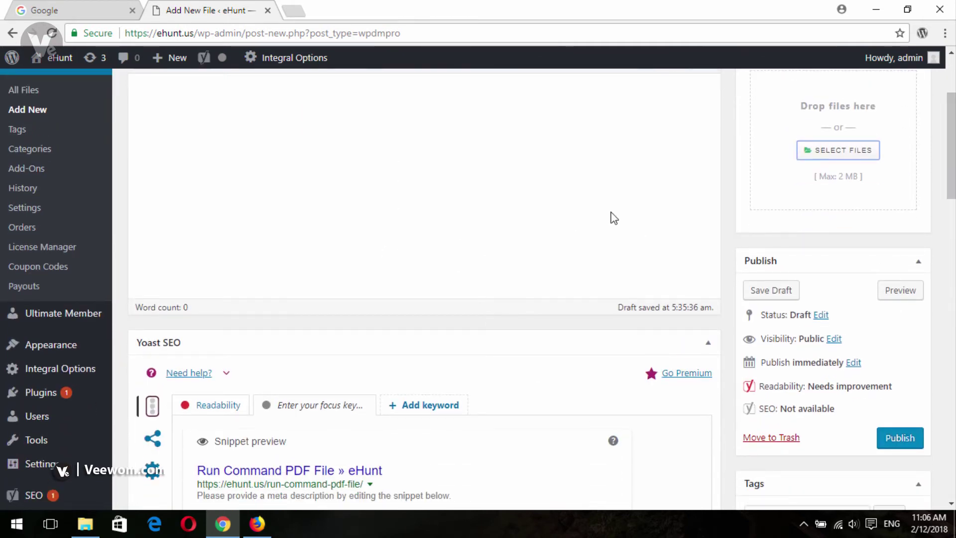
{"action": "scroll", "coordinate": [796, 257], "scroll_direction": "down", "scroll_amount": 6}
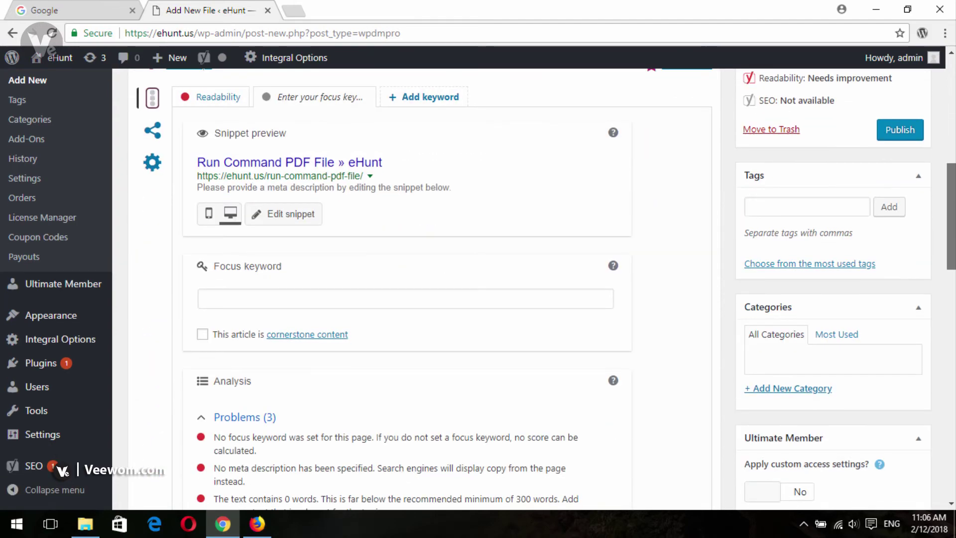
{"action": "scroll", "coordinate": [795, 258], "scroll_direction": "down", "scroll_amount": 4}
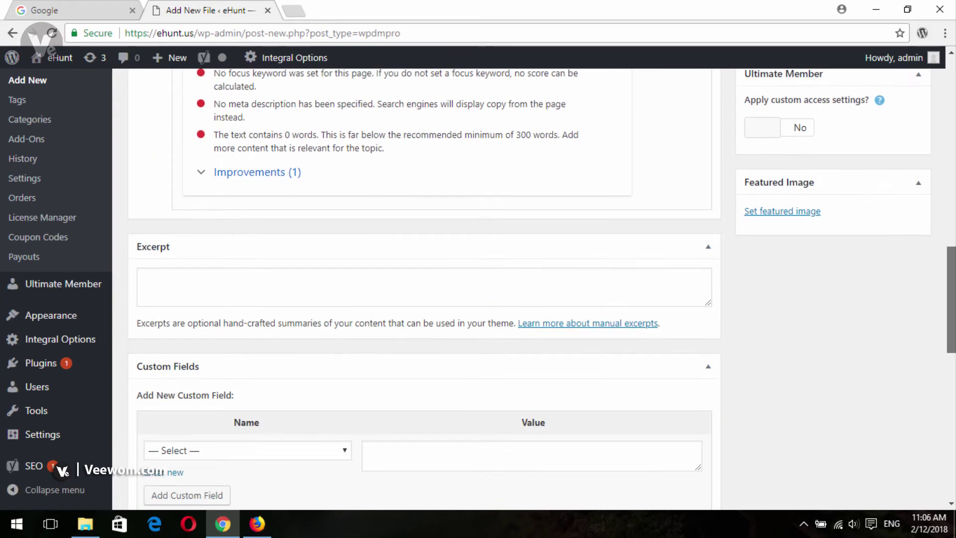
{"action": "scroll", "coordinate": [951, 432], "scroll_direction": "down", "scroll_amount": 14}
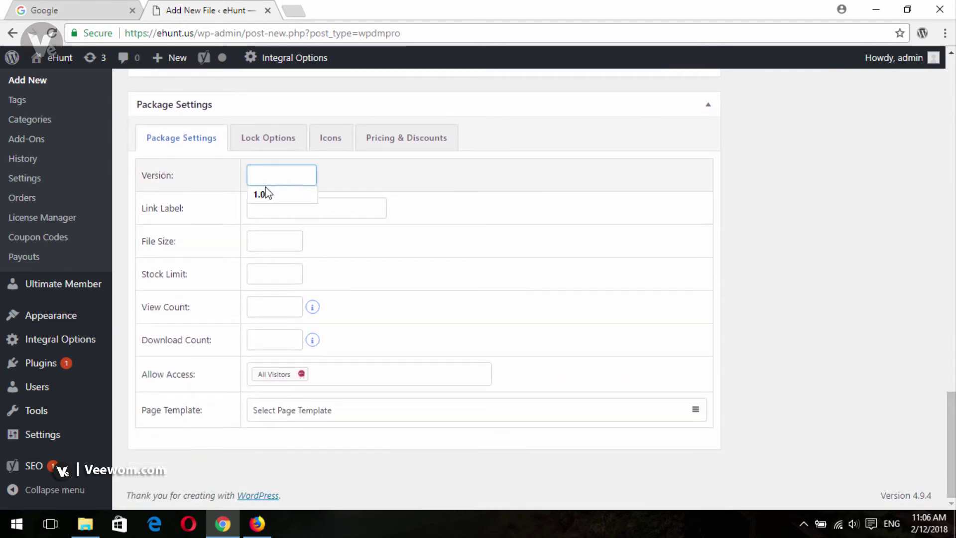
{"action": "left_click", "coordinate": [293, 203]}
{"action": "left_click", "coordinate": [289, 209]}
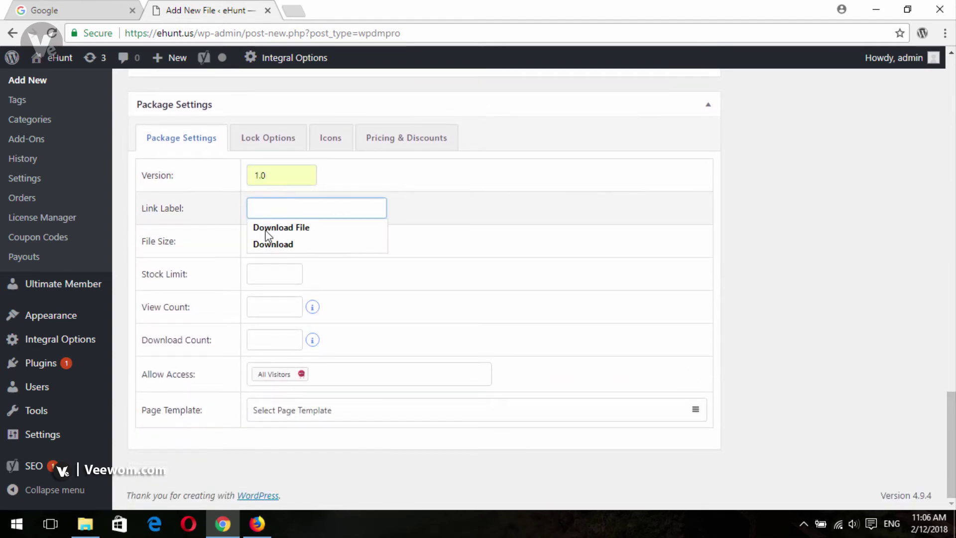
{"action": "left_click", "coordinate": [304, 221]}
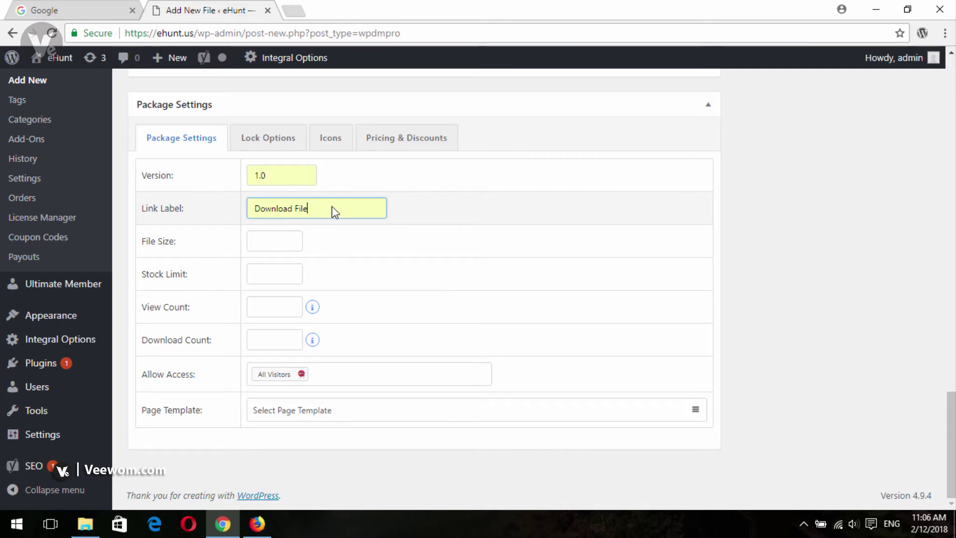
{"action": "left_click", "coordinate": [264, 241]}
{"action": "left_click", "coordinate": [265, 259]}
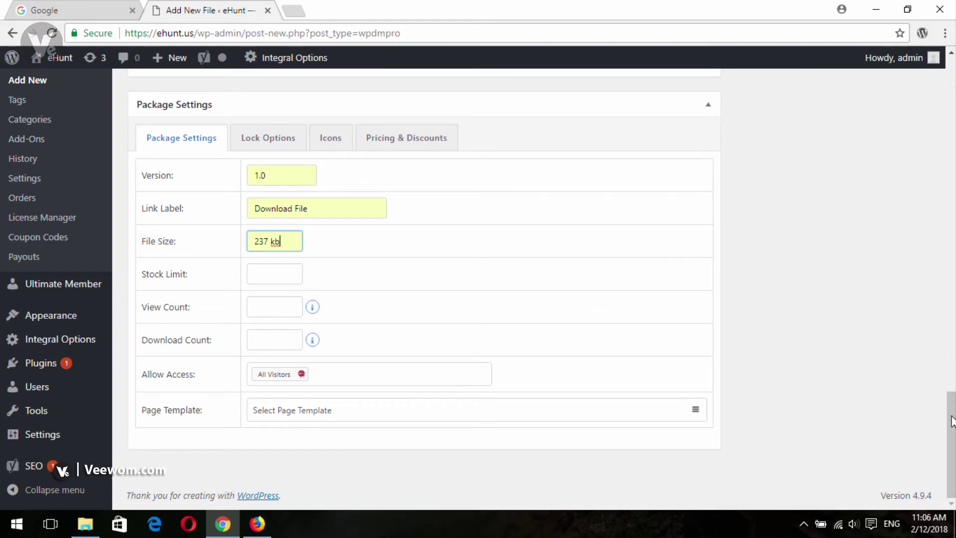
Step: Enable Ultimate Member's custom access settings for the file and make its content accessible to Logged In Users
{"action": "scroll", "coordinate": [423, 289], "scroll_direction": "up", "scroll_amount": 5}
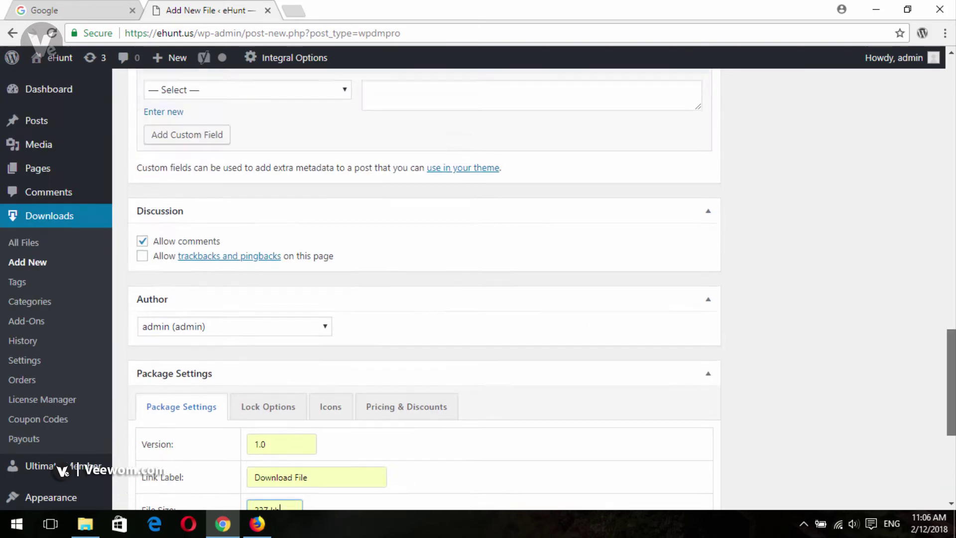
{"action": "scroll", "coordinate": [423, 289], "scroll_direction": "down", "scroll_amount": 5}
{"action": "scroll", "coordinate": [423, 289], "scroll_direction": "up", "scroll_amount": 15}
{"action": "scroll", "coordinate": [423, 289], "scroll_direction": "down", "scroll_amount": 5}
{"action": "scroll", "coordinate": [542, 288], "scroll_direction": "down", "scroll_amount": 1}
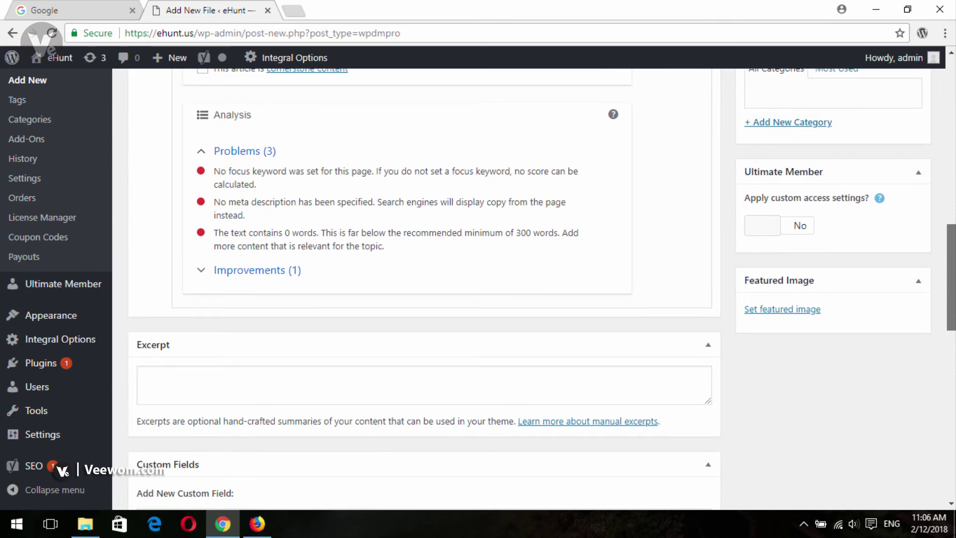
{"action": "scroll", "coordinate": [478, 289], "scroll_direction": "up", "scroll_amount": 1}
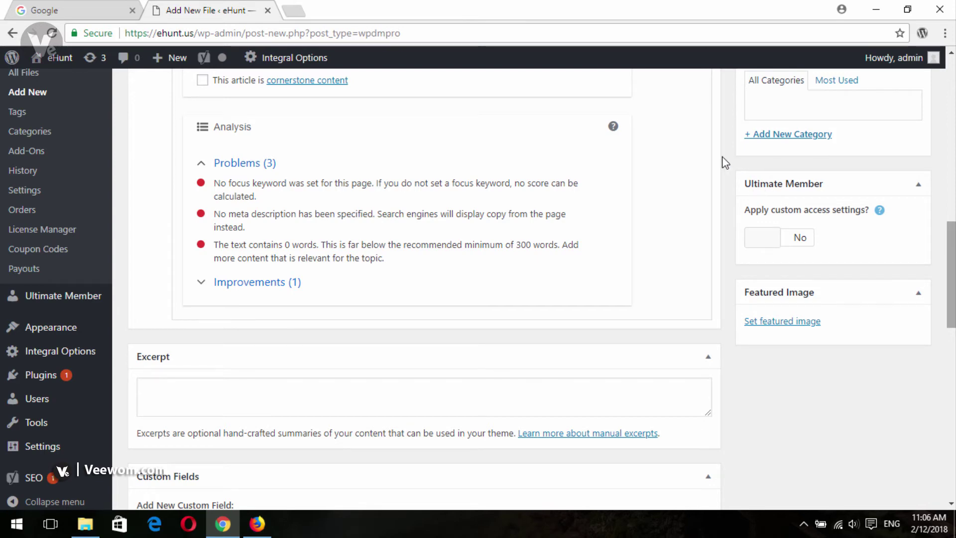
{"action": "mouse_move", "coordinate": [722, 157]}
{"action": "left_mouse_down"}
{"action": "mouse_move", "coordinate": [872, 241]}
{"action": "mouse_move", "coordinate": [934, 252]}
{"action": "mouse_move", "coordinate": [941, 278]}
{"action": "left_mouse_up"}
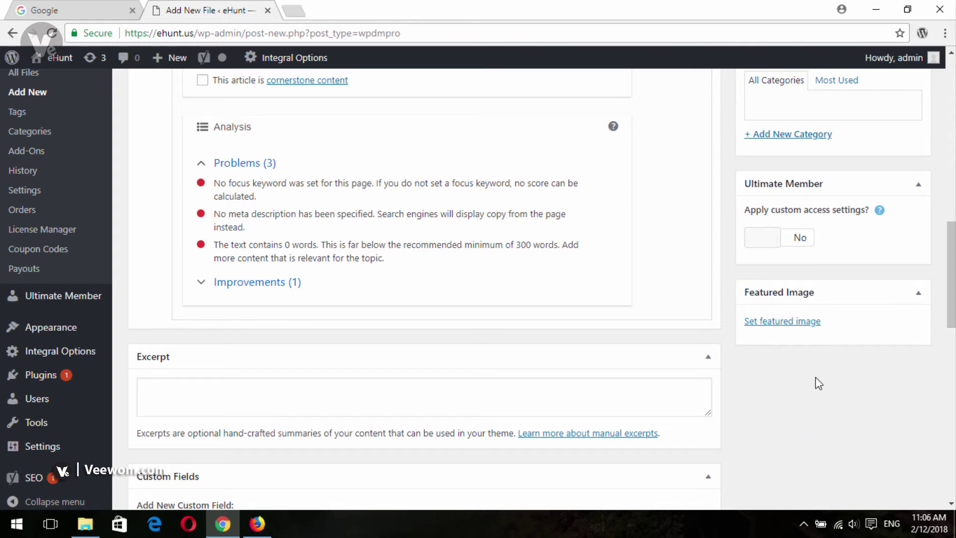
{"action": "left_click_drag", "start_coordinate": [736, 168], "coordinate": [832, 194]}
{"action": "left_click", "coordinate": [772, 240]}
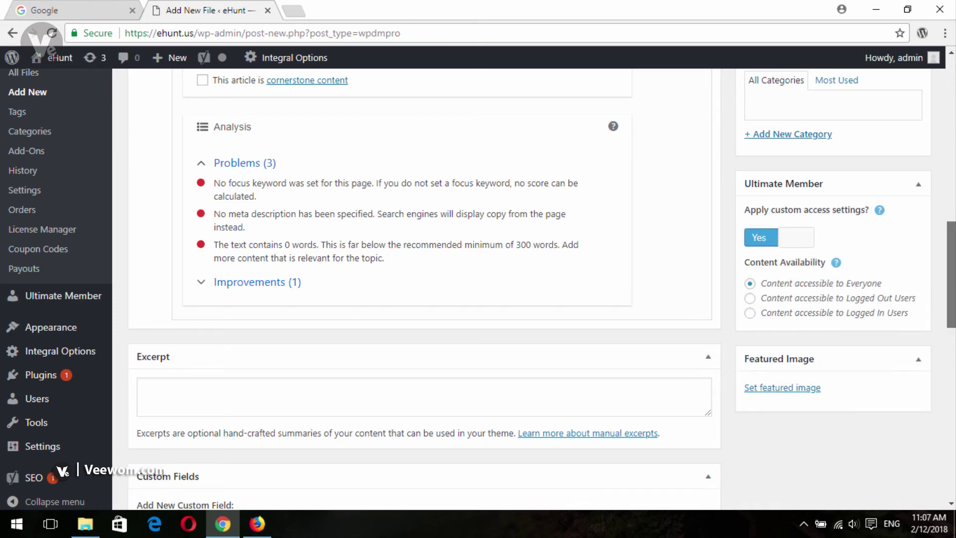
{"action": "scroll", "coordinate": [886, 300], "scroll_direction": "down", "scroll_amount": 1}
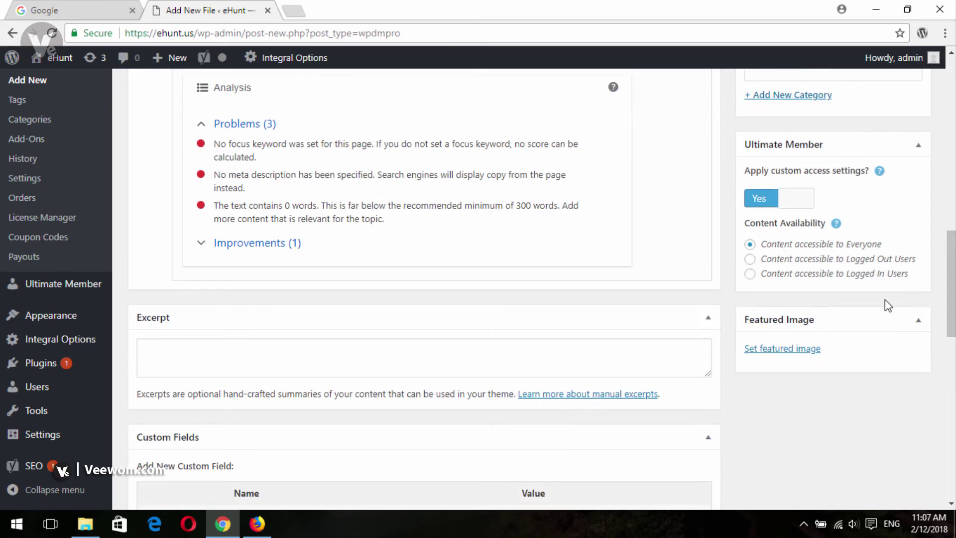
{"action": "left_click", "coordinate": [750, 274]}
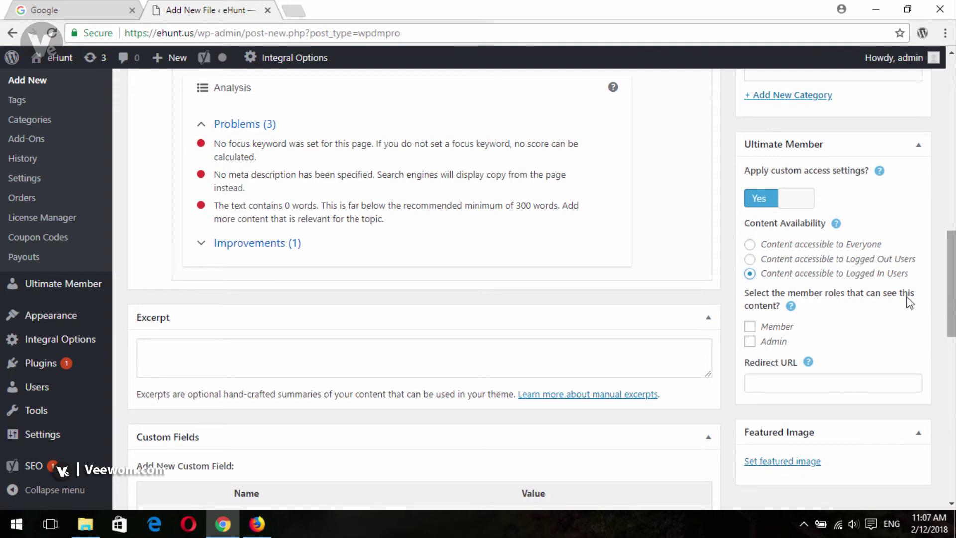
Step: Publish the download entry and copy the link address of its permalink
{"action": "scroll", "coordinate": [737, 301], "scroll_direction": "up", "scroll_amount": 10}
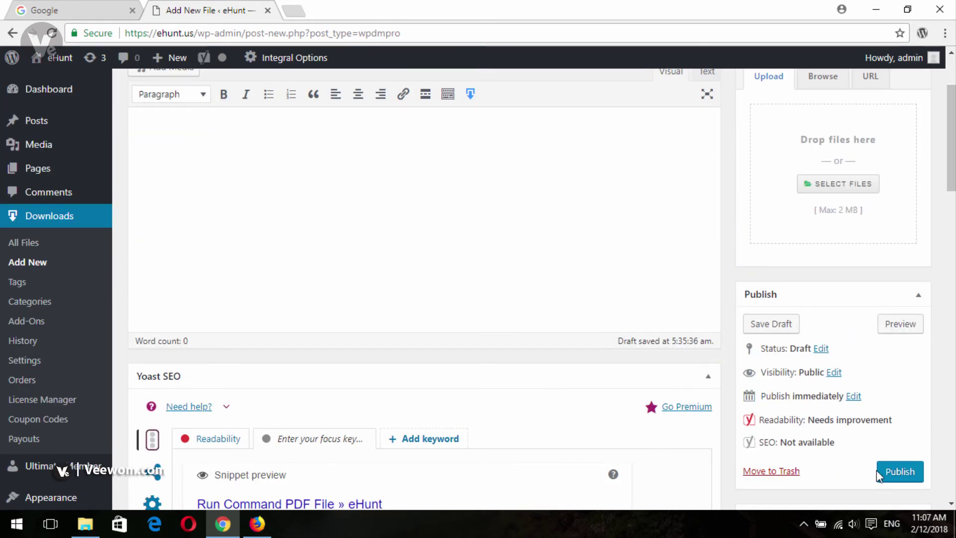
{"action": "left_click", "coordinate": [881, 471]}
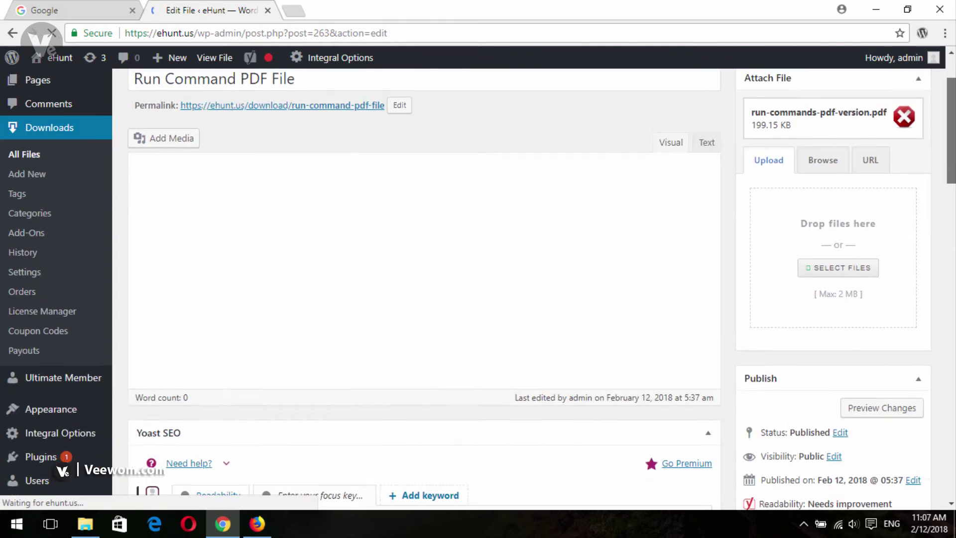
{"action": "right_click", "coordinate": [338, 193]}
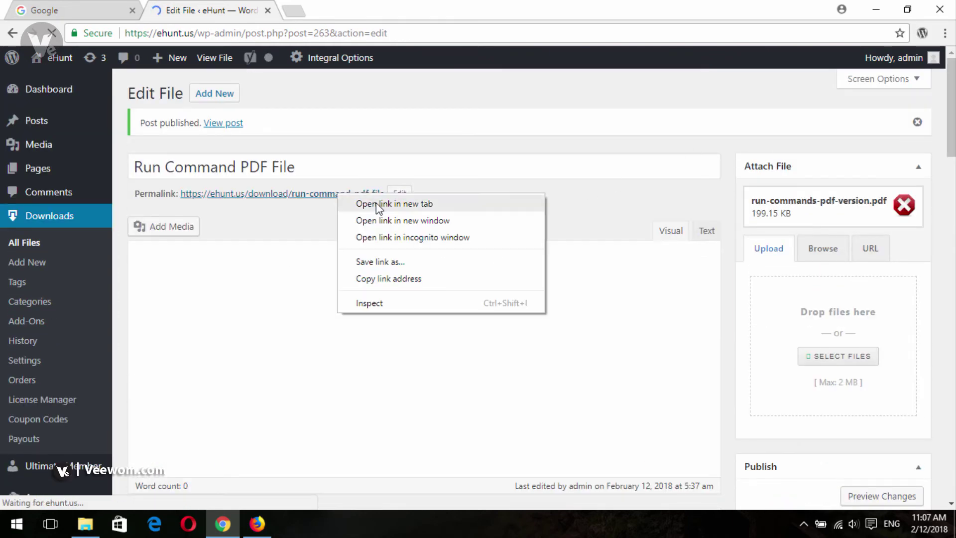
{"action": "left_click", "coordinate": [399, 279]}
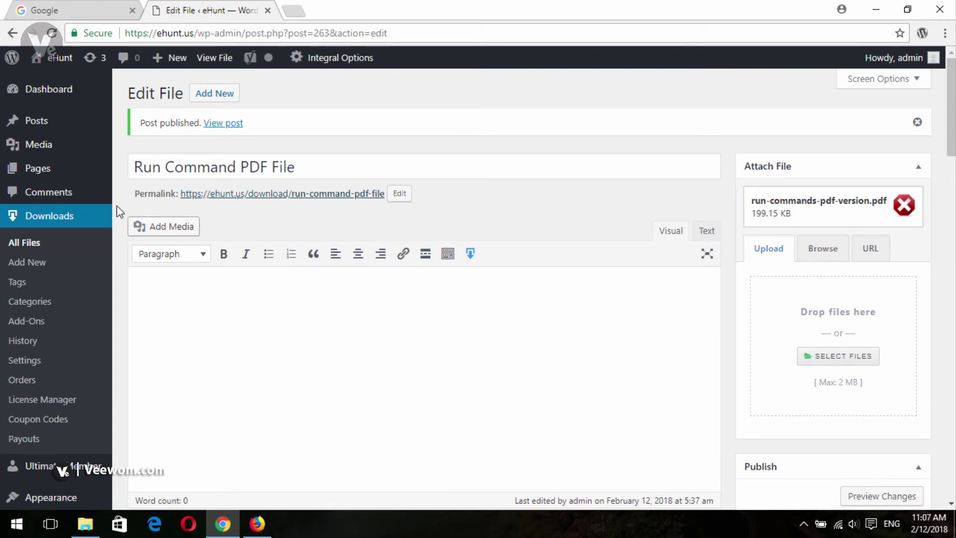
Step: Open the list of all posts
{"action": "mouse_move", "coordinate": [50, 122]}
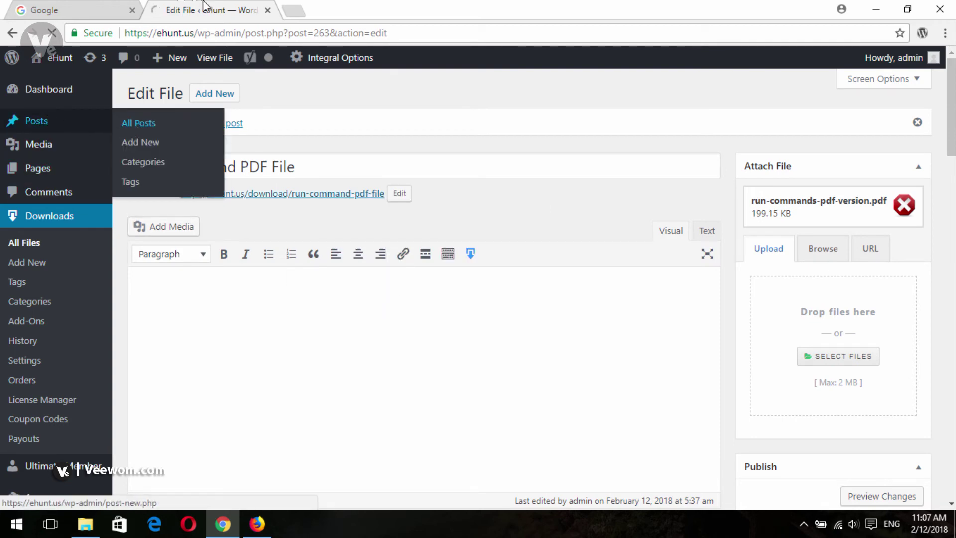
{"action": "left_click", "coordinate": [138, 124]}
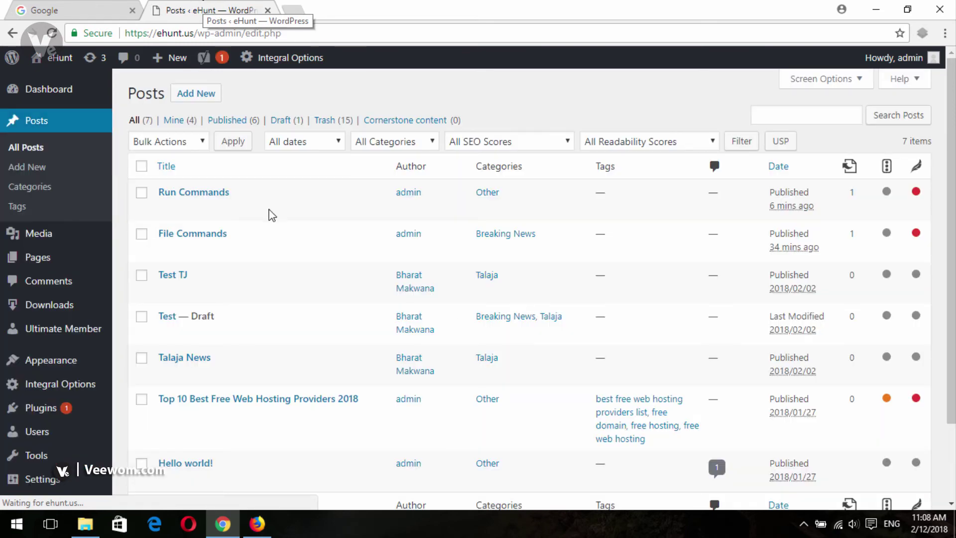
{"action": "left_click", "coordinate": [166, 209]}
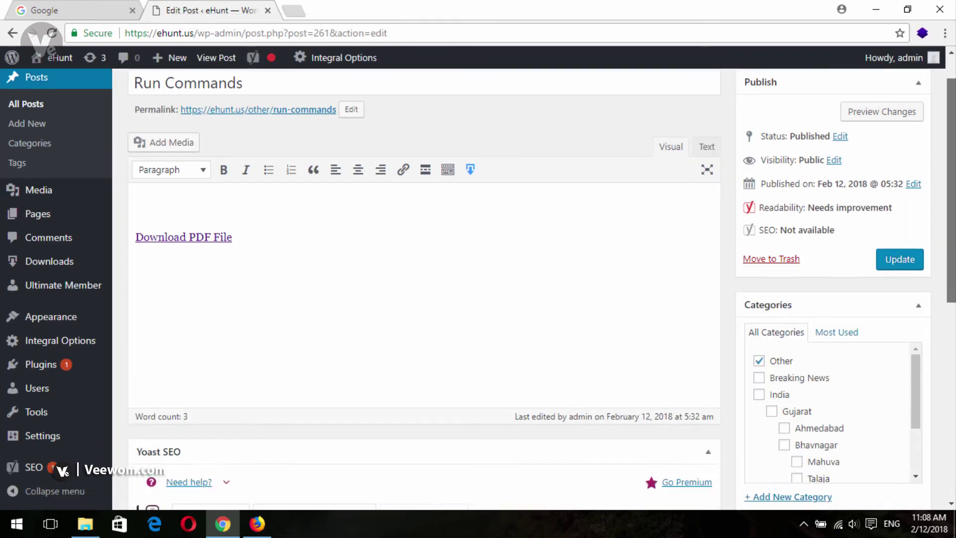
{"action": "left_click", "coordinate": [210, 281]}
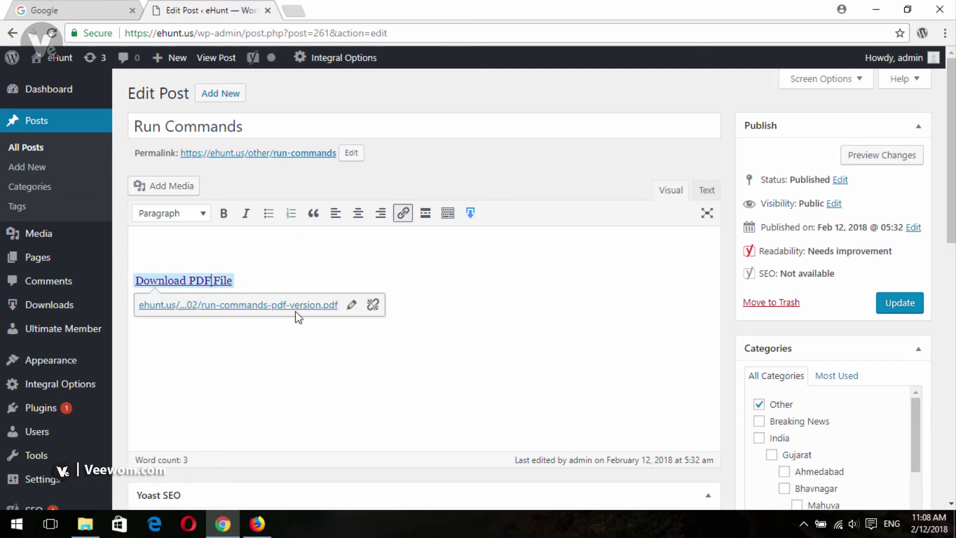
{"action": "left_click", "coordinate": [352, 305]}
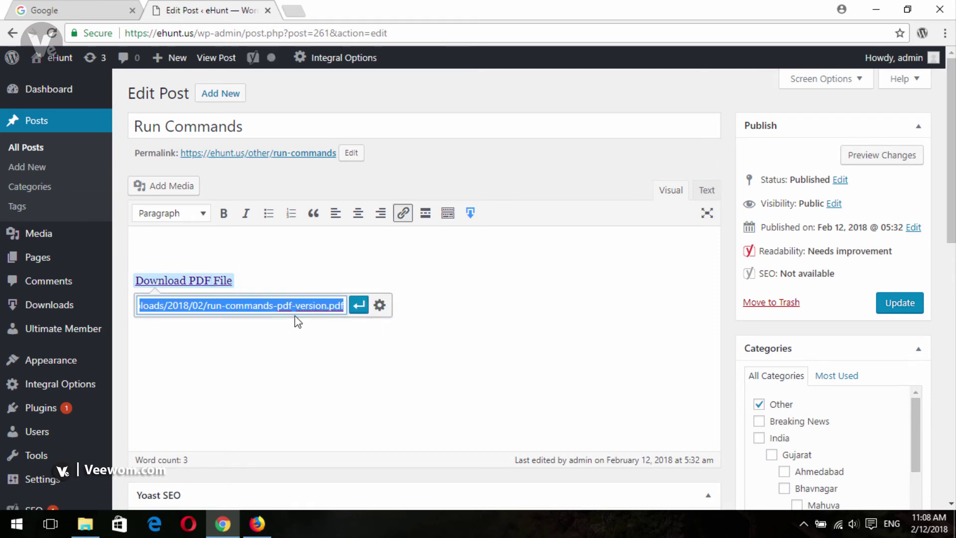
{"action": "key", "text": "BackSpace"}
{"action": "key", "text": "ctrl+v"}
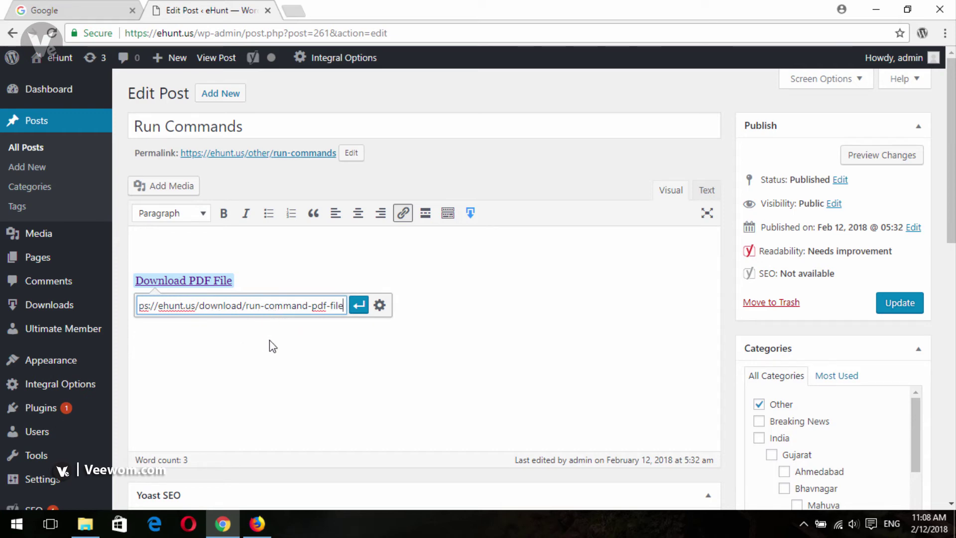
{"action": "left_click", "coordinate": [358, 305]}
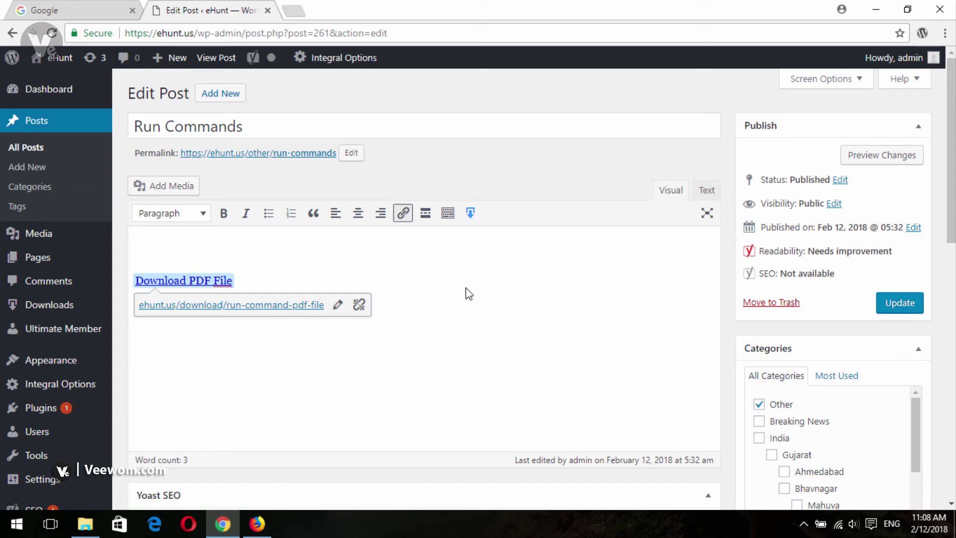
{"action": "left_click", "coordinate": [895, 310]}
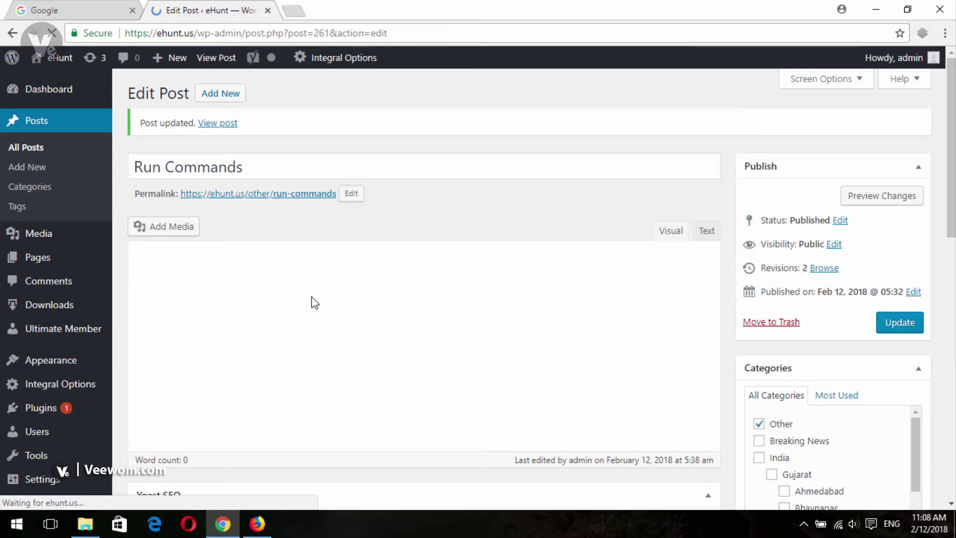
Step: Copy the link address of the Run Commands post's permalink and open the post in a new browser tab
{"action": "right_click", "coordinate": [305, 194]}
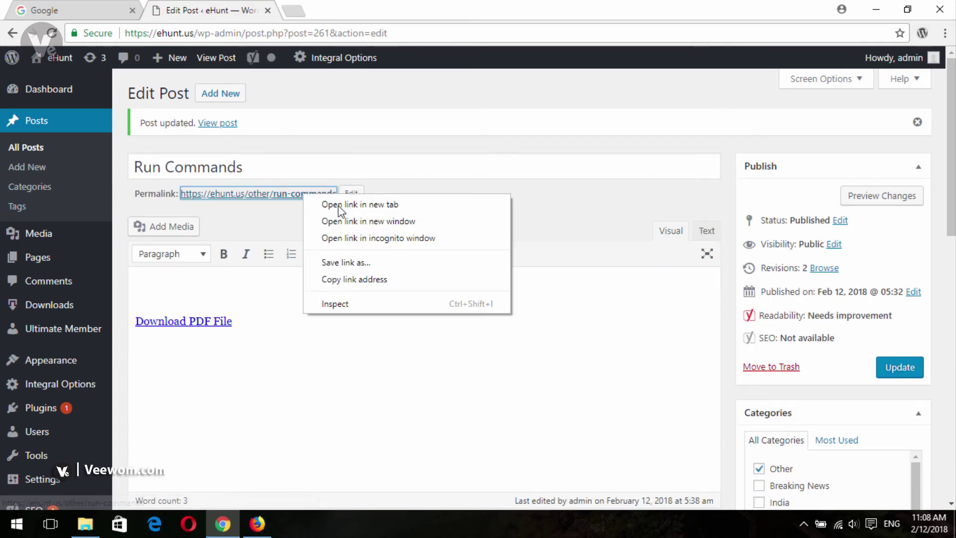
{"action": "left_click", "coordinate": [371, 282]}
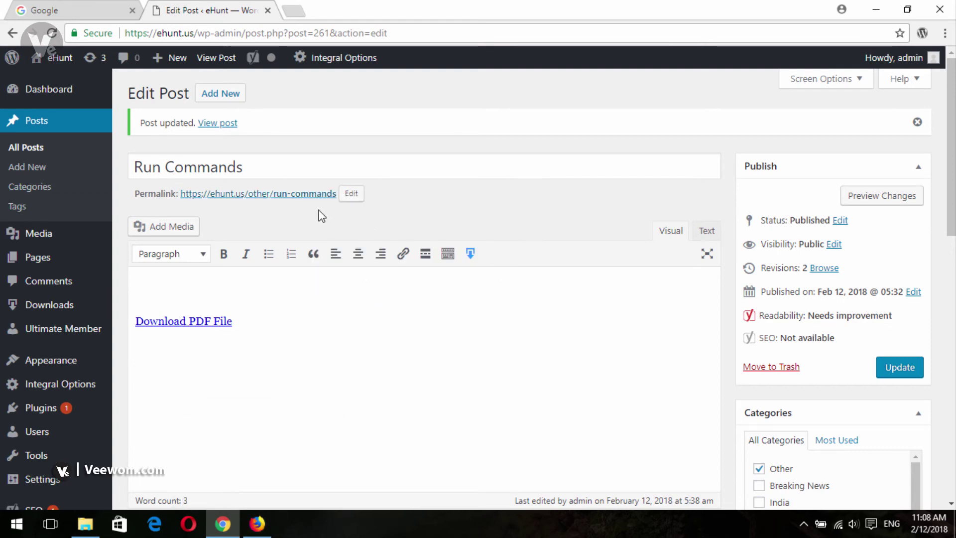
{"action": "right_click", "coordinate": [297, 194]}
{"action": "left_click", "coordinate": [304, 202]}
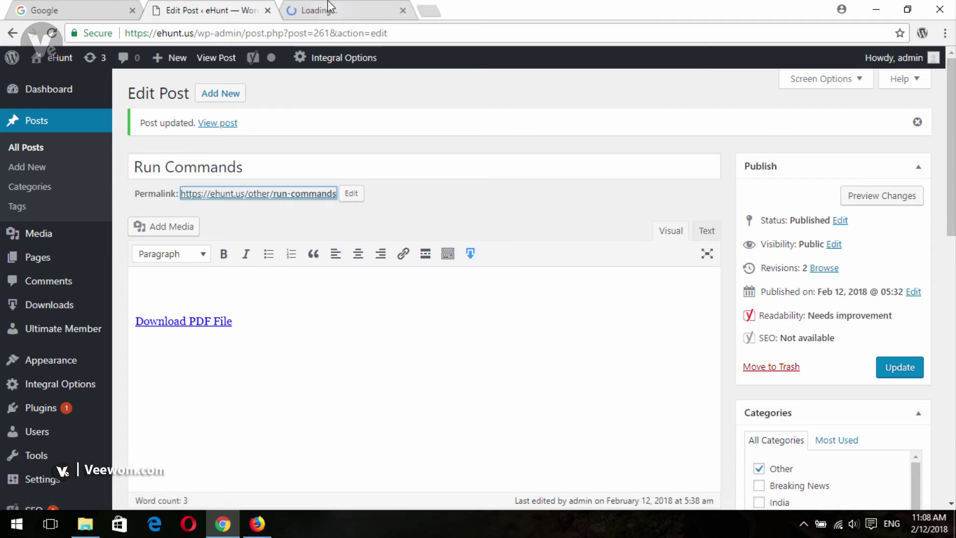
{"action": "key", "text": "ctrl+Tab"}
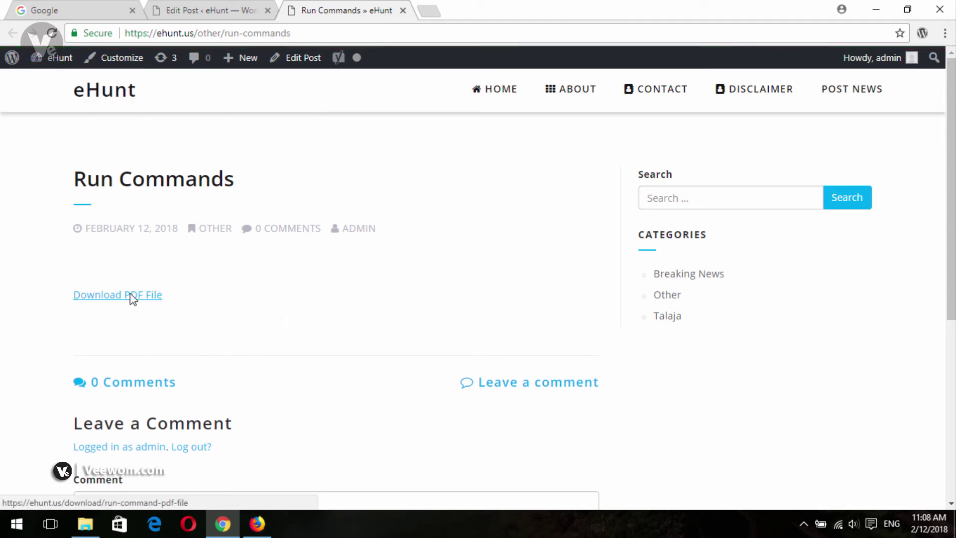
Step: Follow the post's "Download PDF File" link and download the file from the Run Command PDF File page
{"action": "left_click", "coordinate": [161, 294]}
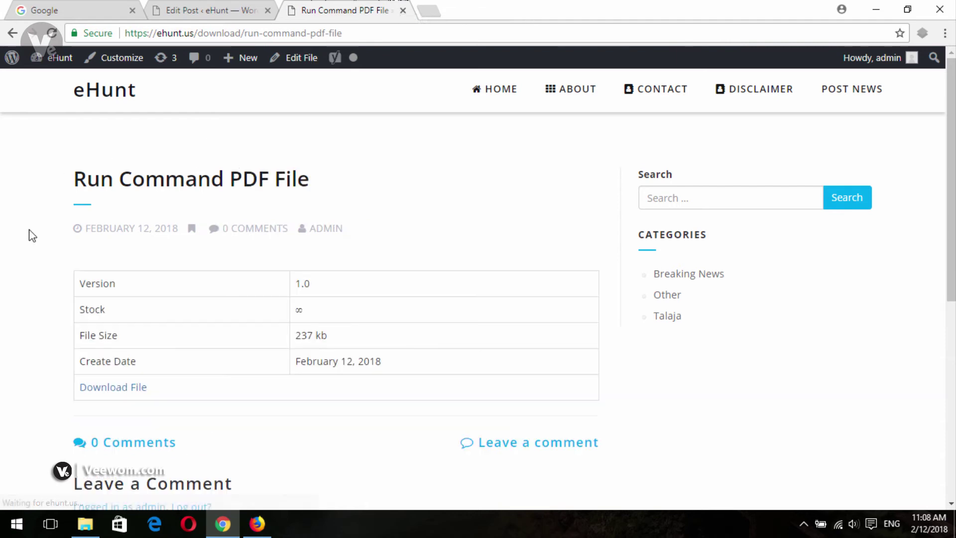
{"action": "scroll", "coordinate": [711, 237], "scroll_direction": "down", "scroll_amount": 3}
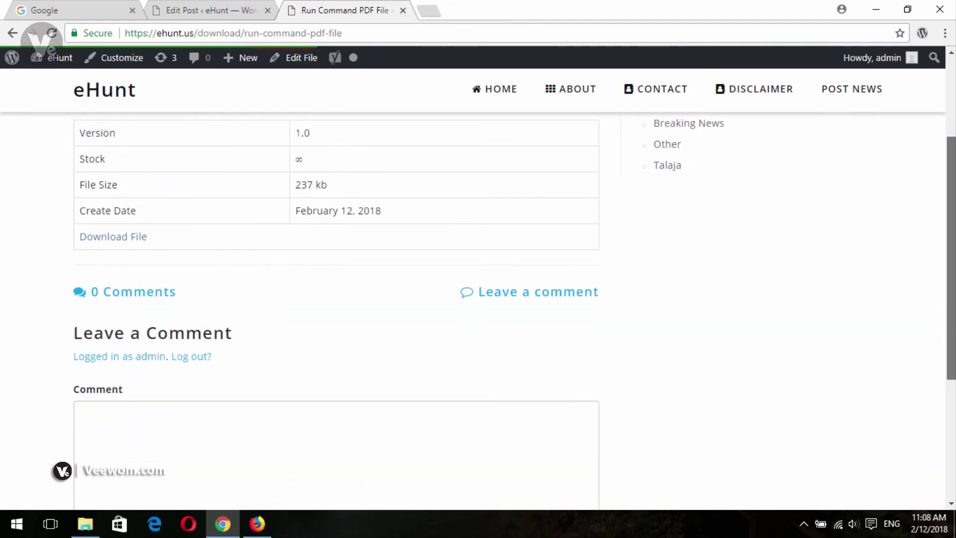
{"action": "left_click", "coordinate": [116, 229]}
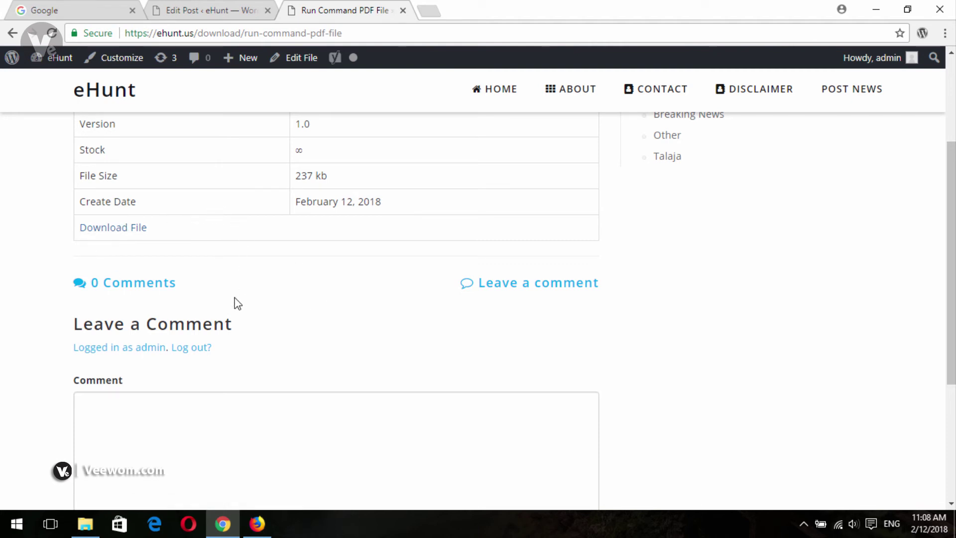
{"action": "left_click", "coordinate": [120, 231]}
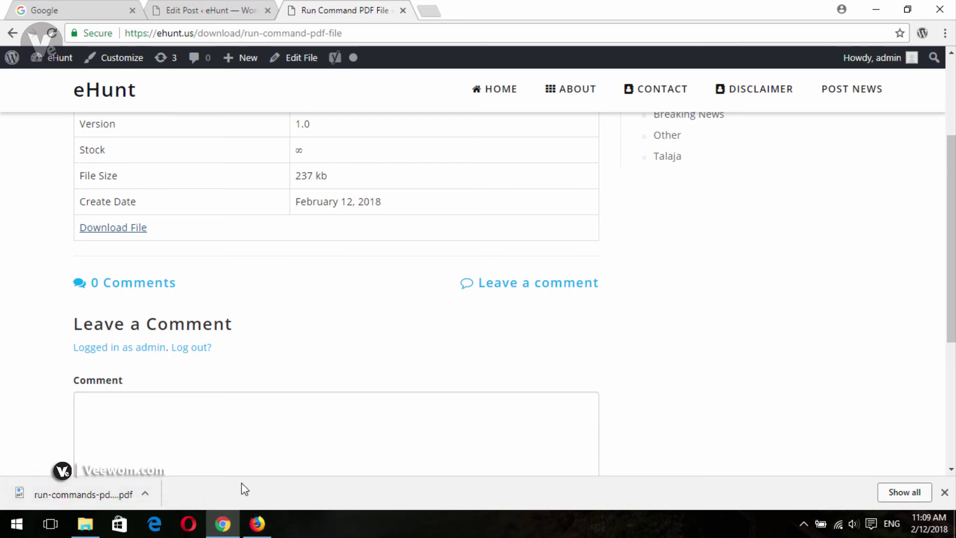
{"action": "left_click", "coordinate": [257, 524]}
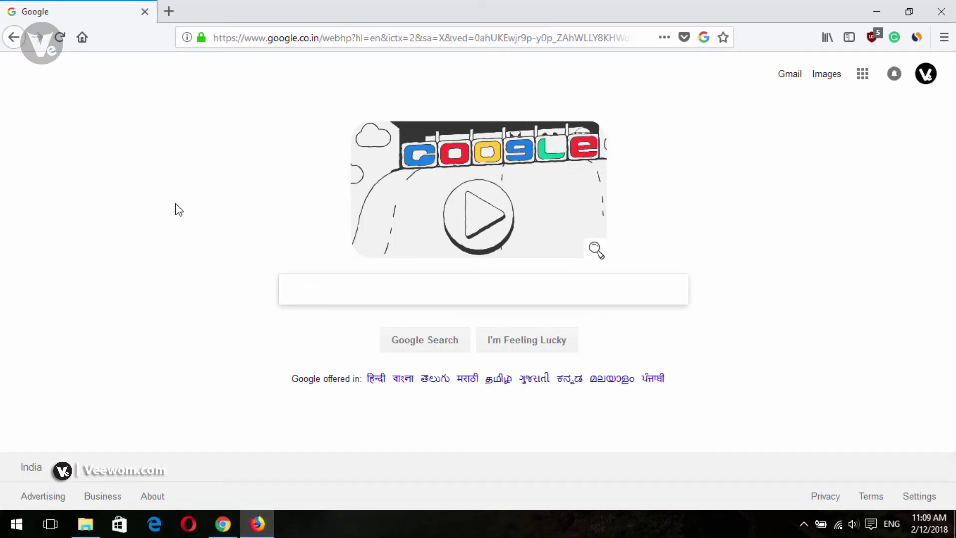
{"action": "key", "text": "ctrl+t"}
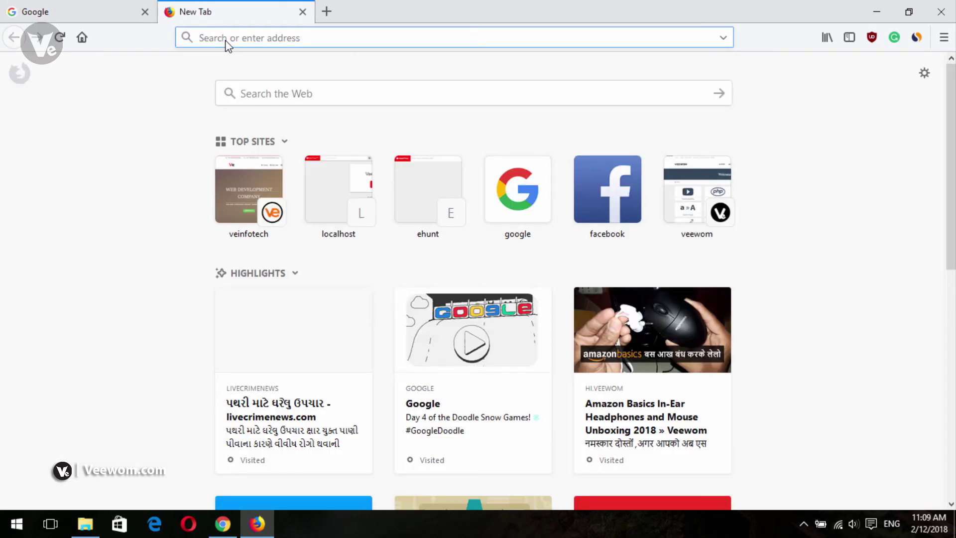
{"action": "type", "text": "https://ehunt.us/other/run-commands"}
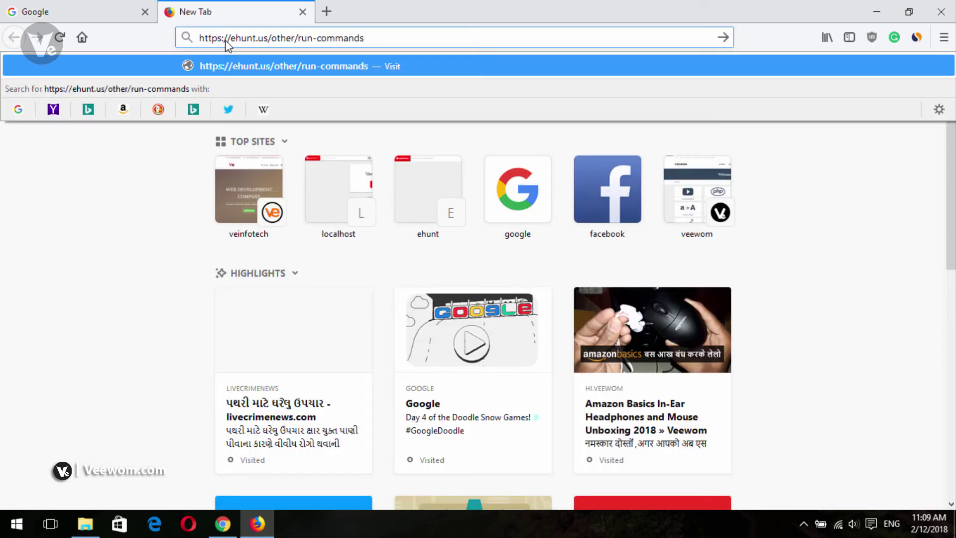
{"action": "key", "text": "Return"}
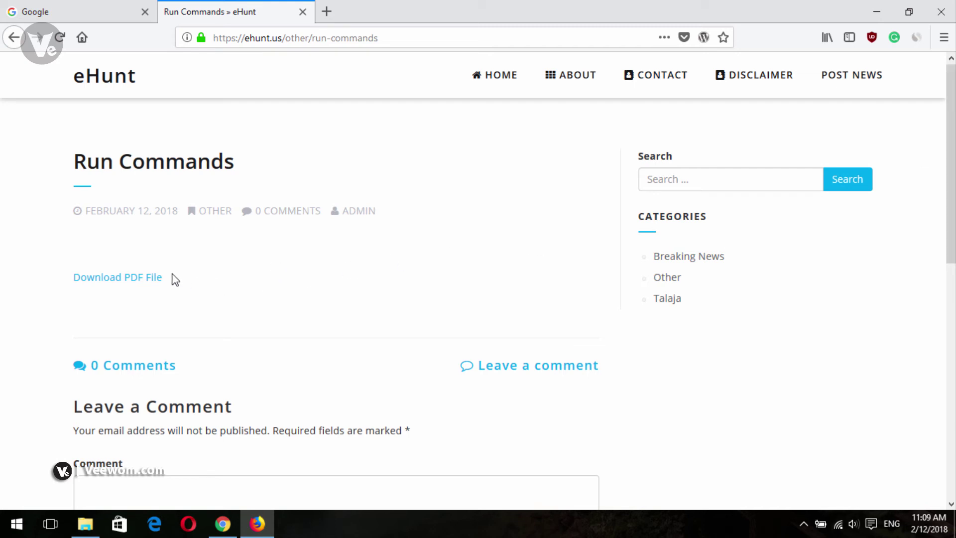
{"action": "left_click", "coordinate": [130, 278]}
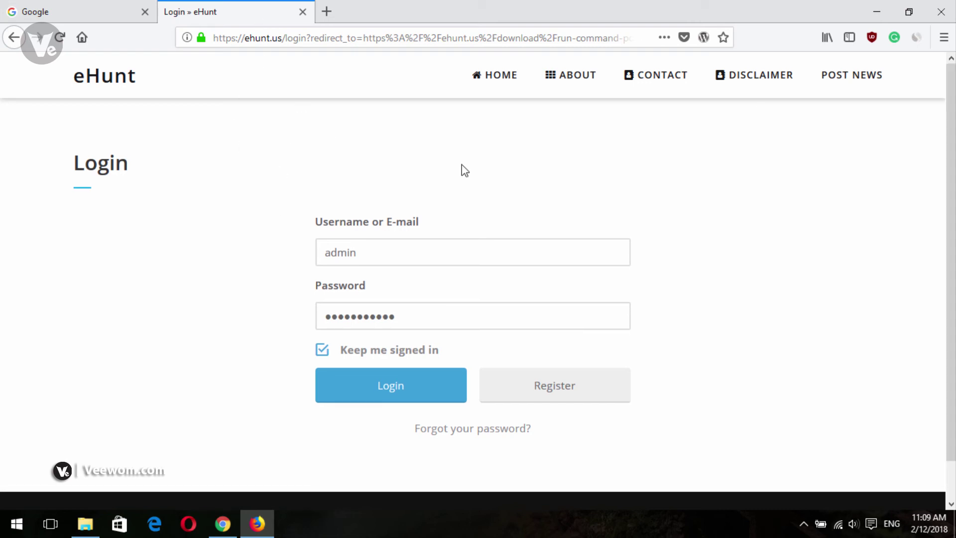
Step: Re-enter the account password for the admin username and log in to the site
{"action": "left_click", "coordinate": [362, 258]}
{"action": "left_click", "coordinate": [352, 254]}
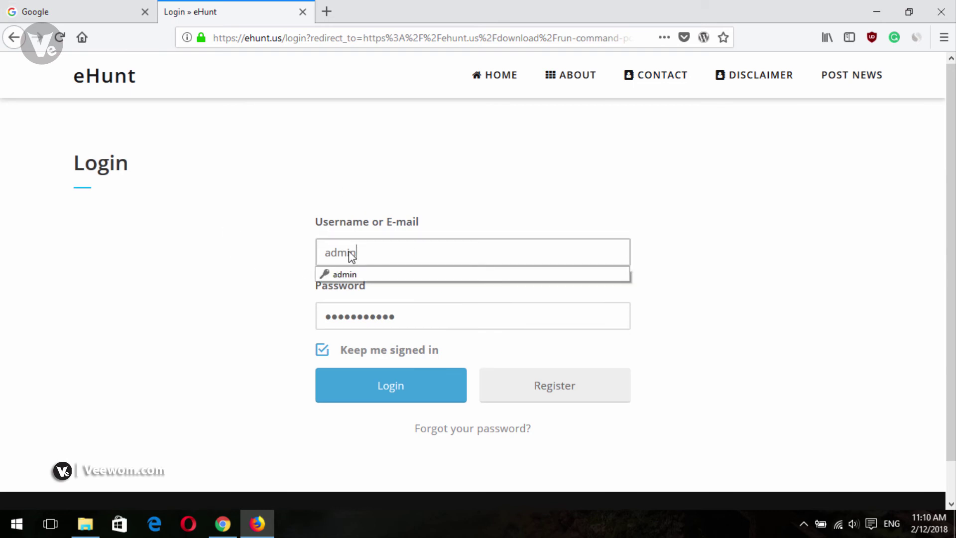
{"action": "left_click", "coordinate": [404, 316]}
{"action": "key", "text": "ctrl+a"}
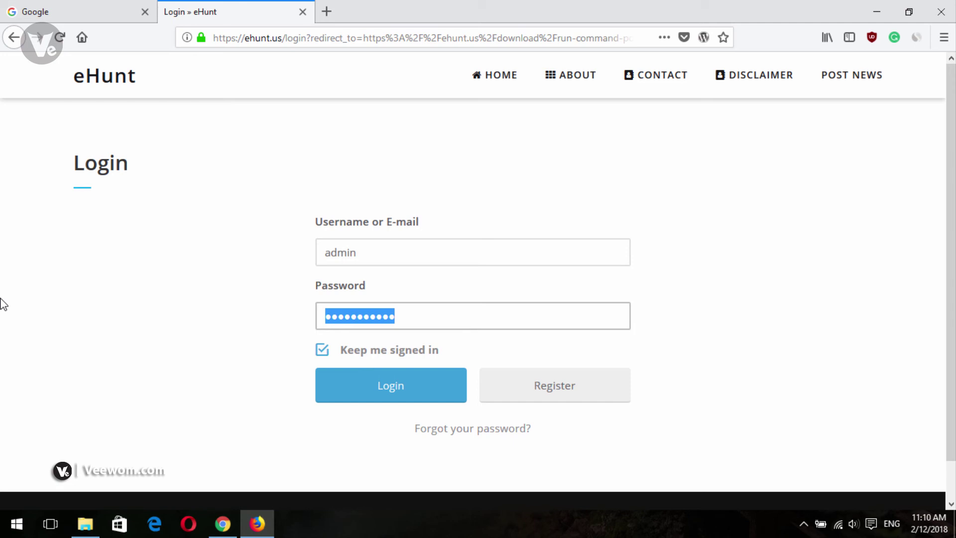
{"action": "key", "text": "BackSpace"}
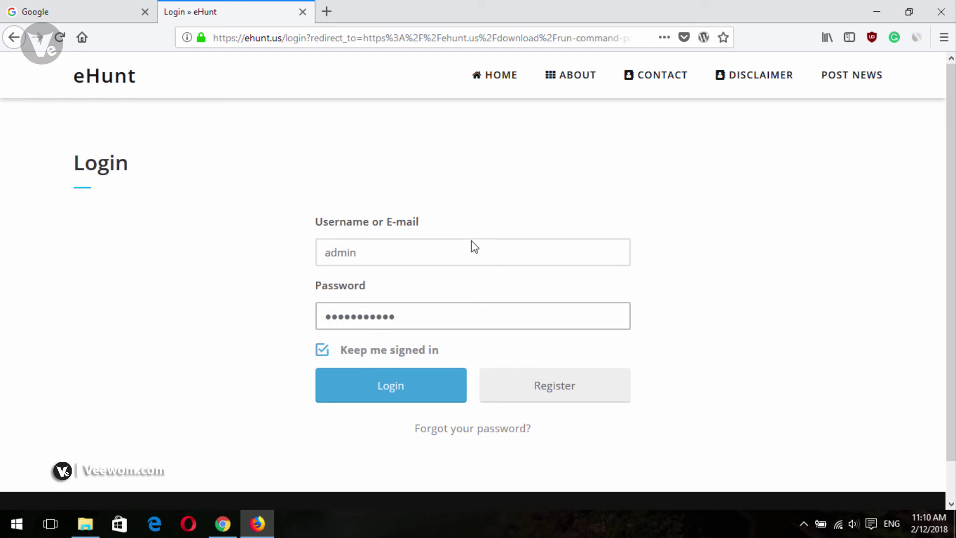
{"action": "left_click", "coordinate": [426, 382]}
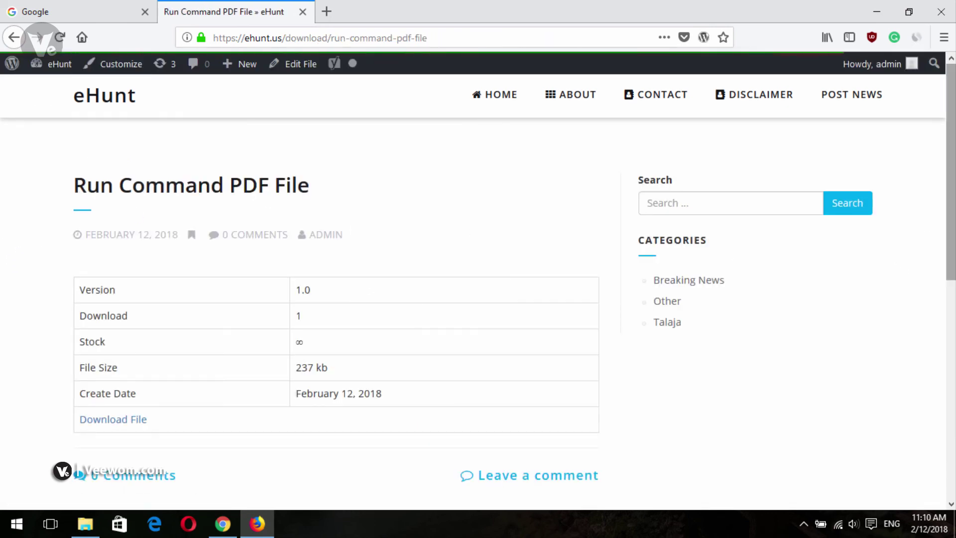
Step: Download and save run-commands-pdf-version.pdf from the Run Command PDF File page, and open the finished download
{"action": "scroll", "coordinate": [950, 199], "scroll_direction": "down", "scroll_amount": 1}
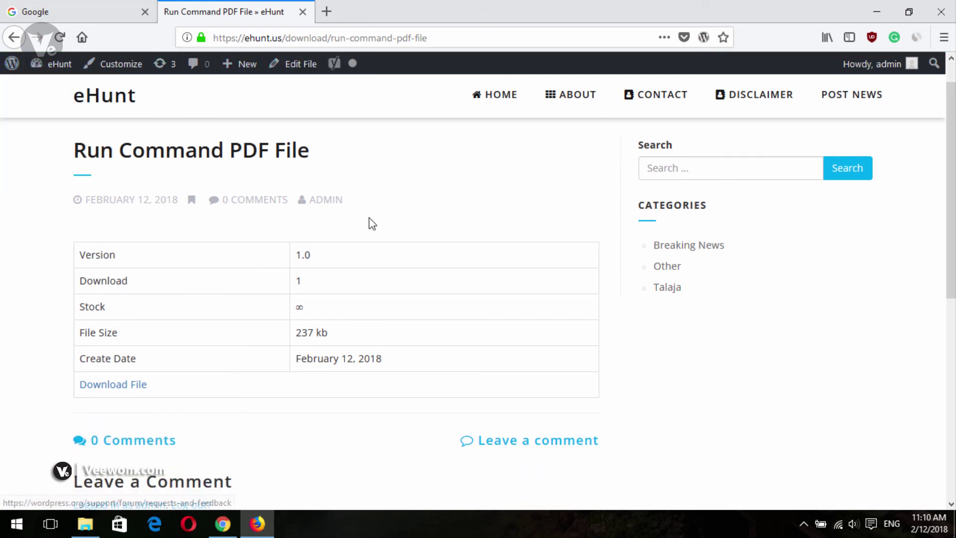
{"action": "scroll", "coordinate": [369, 222], "scroll_direction": "down", "scroll_amount": 1}
{"action": "scroll", "coordinate": [516, 342], "scroll_direction": "down", "scroll_amount": 2}
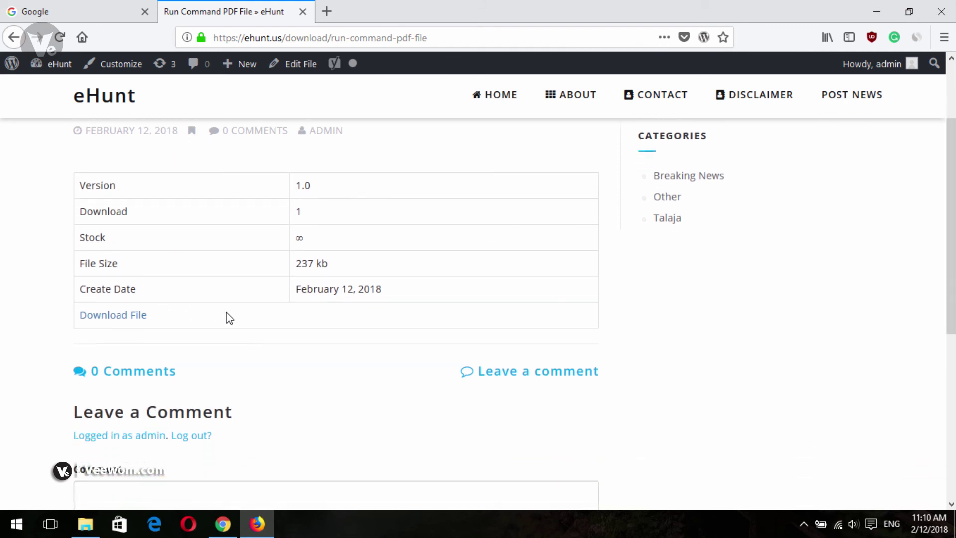
{"action": "left_click", "coordinate": [116, 318]}
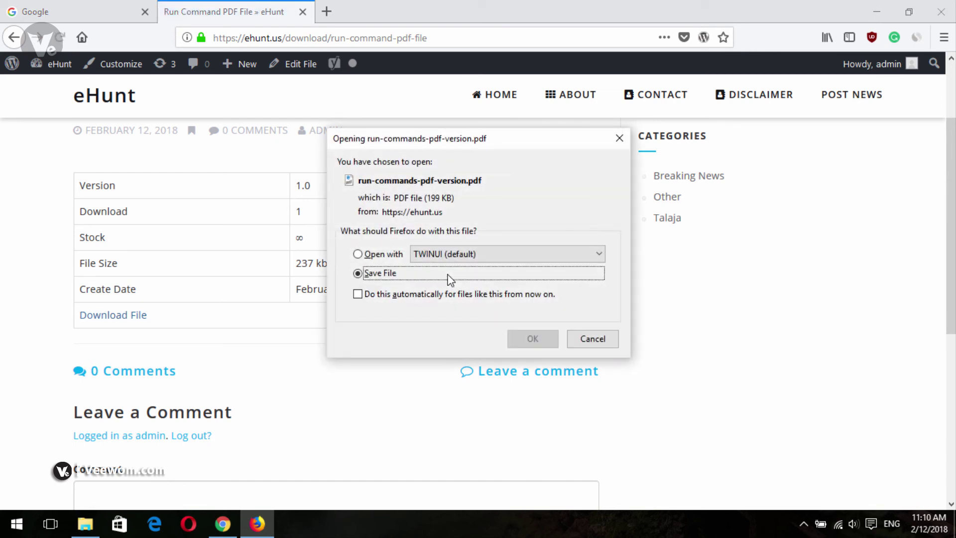
{"action": "left_click", "coordinate": [524, 335]}
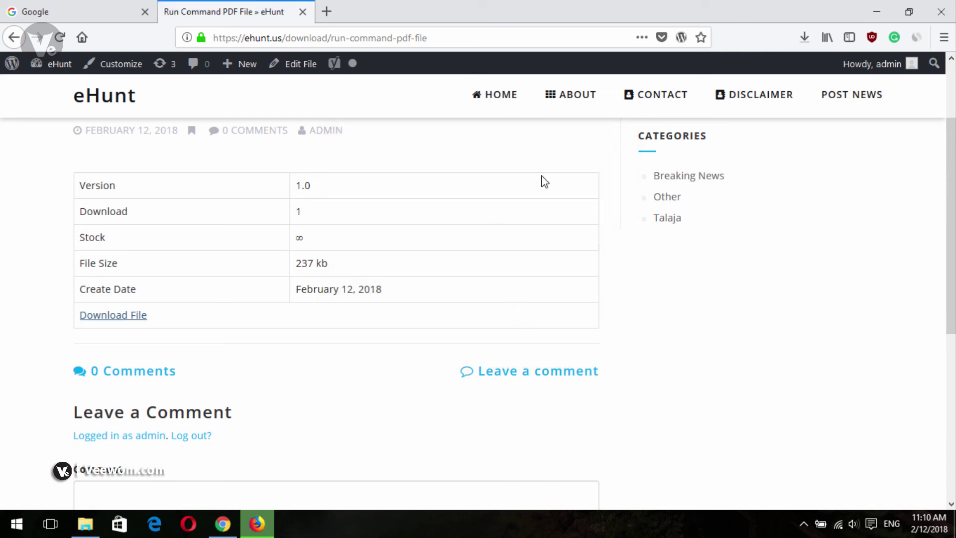
{"action": "left_click", "coordinate": [805, 37]}
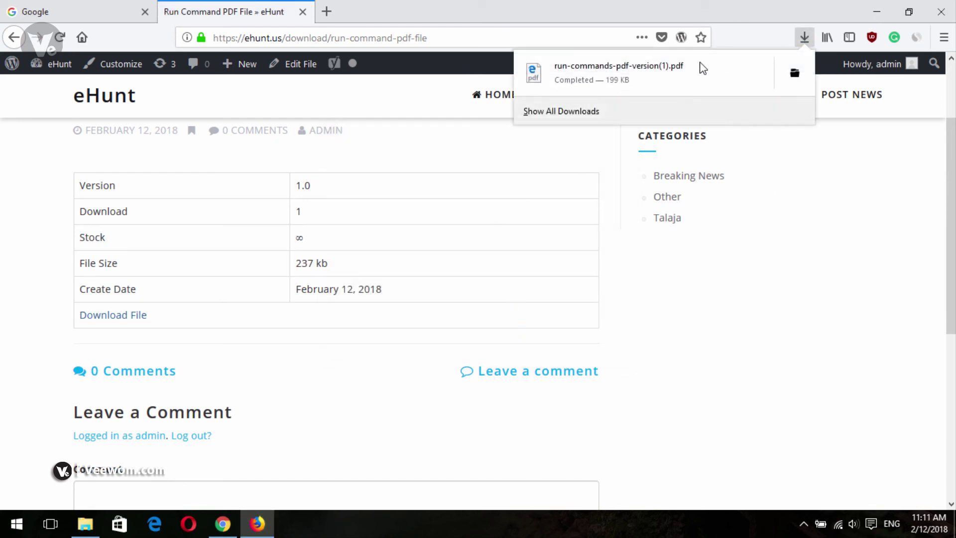
{"action": "left_click", "coordinate": [697, 69]}
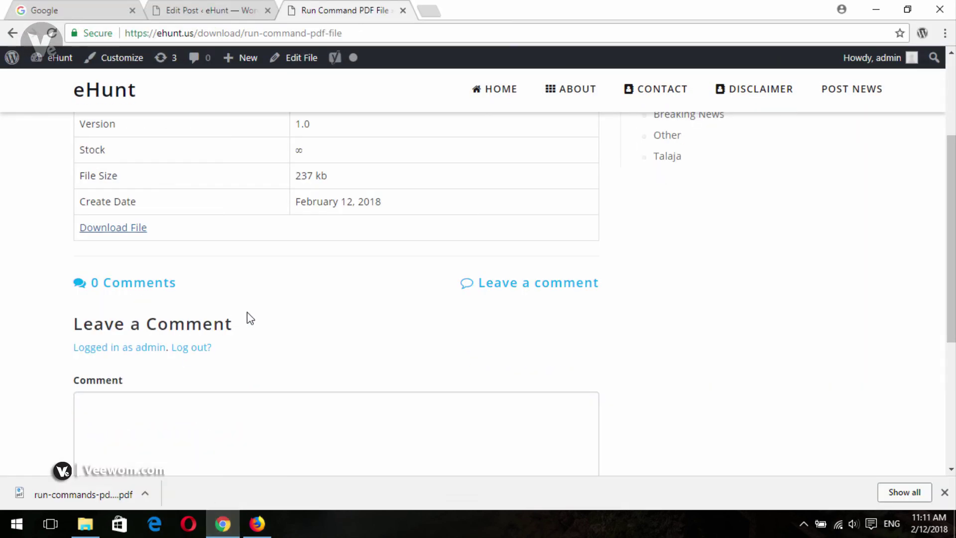
Step: Switch back to Chrome and inspect the "Download PDF File" link's target in the Run Commands post editor
{"action": "scroll", "coordinate": [324, 275], "scroll_direction": "up", "scroll_amount": 2}
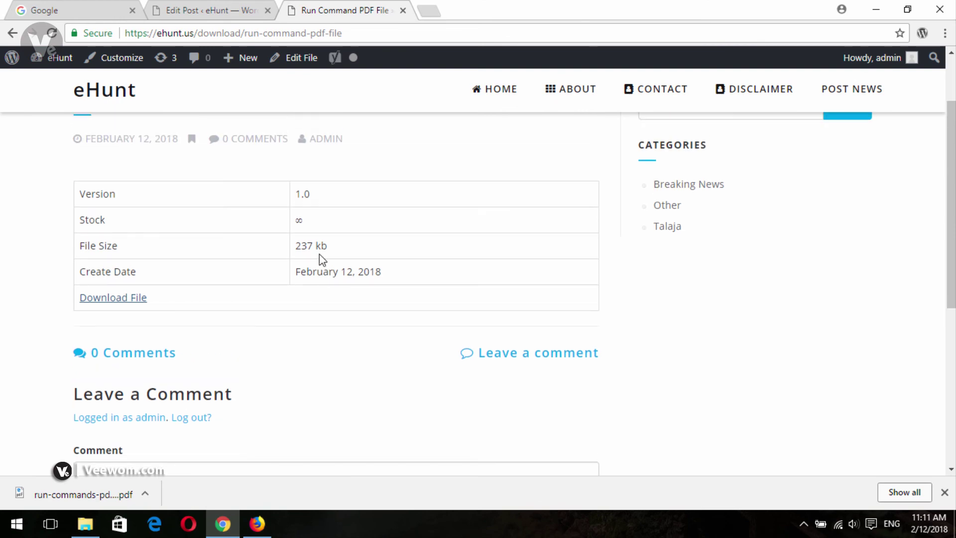
{"action": "left_click", "coordinate": [231, 6]}
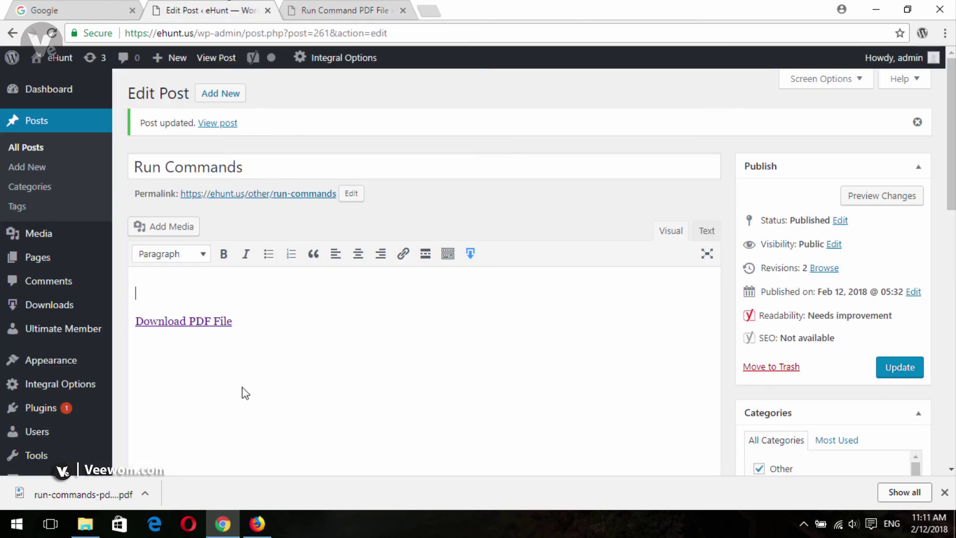
{"action": "scroll", "coordinate": [258, 190], "scroll_direction": "down", "scroll_amount": 1}
{"action": "scroll", "coordinate": [258, 190], "scroll_direction": "up", "scroll_amount": 1}
{"action": "left_click", "coordinate": [291, 321]}
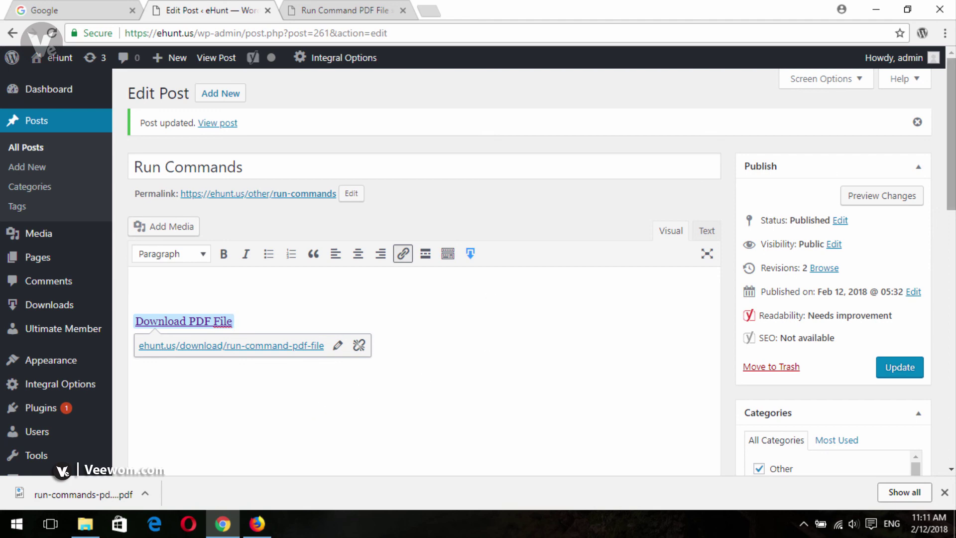
Step: View the Ultimate Member overview page and return to the main WordPress dashboard
{"action": "scroll", "coordinate": [468, 276], "scroll_direction": "down", "scroll_amount": 1}
{"action": "left_click", "coordinate": [60, 304]}
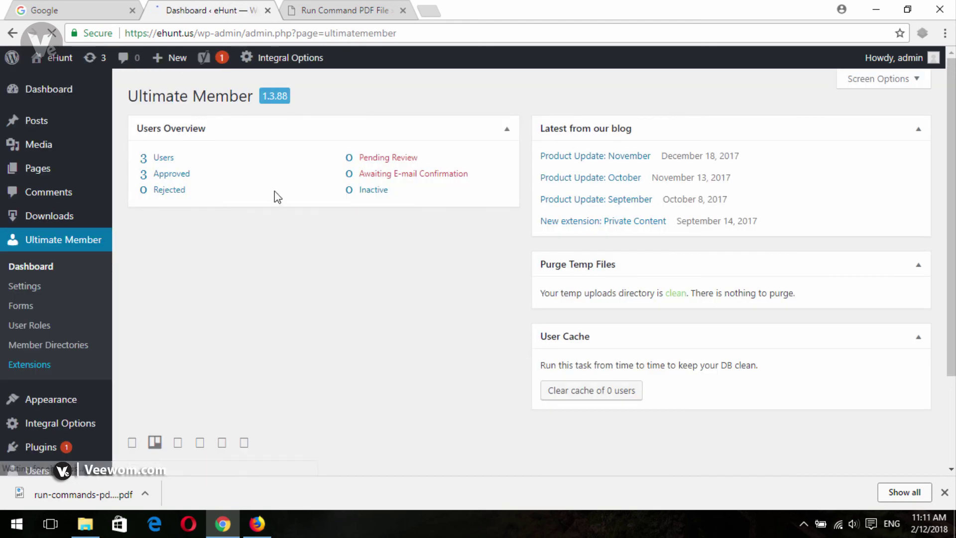
{"action": "left_click", "coordinate": [49, 88]}
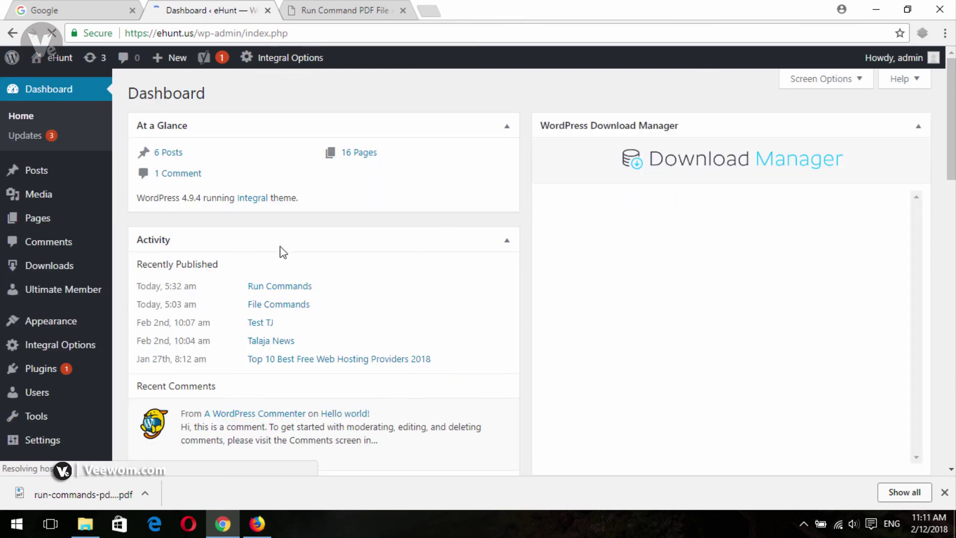
Step: Switch to Firefox and review the address of the Run Command PDF File download page
{"action": "key", "text": "alt+Tab"}
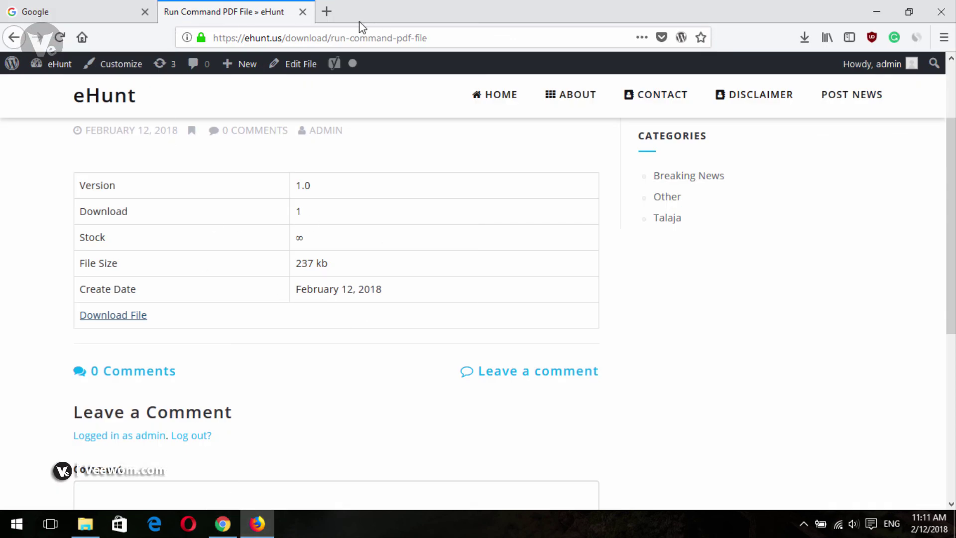
{"action": "mouse_move", "coordinate": [207, 23]}
{"action": "left_mouse_down"}
{"action": "mouse_move", "coordinate": [444, 65]}
{"action": "mouse_move", "coordinate": [445, 54]}
{"action": "left_mouse_up"}
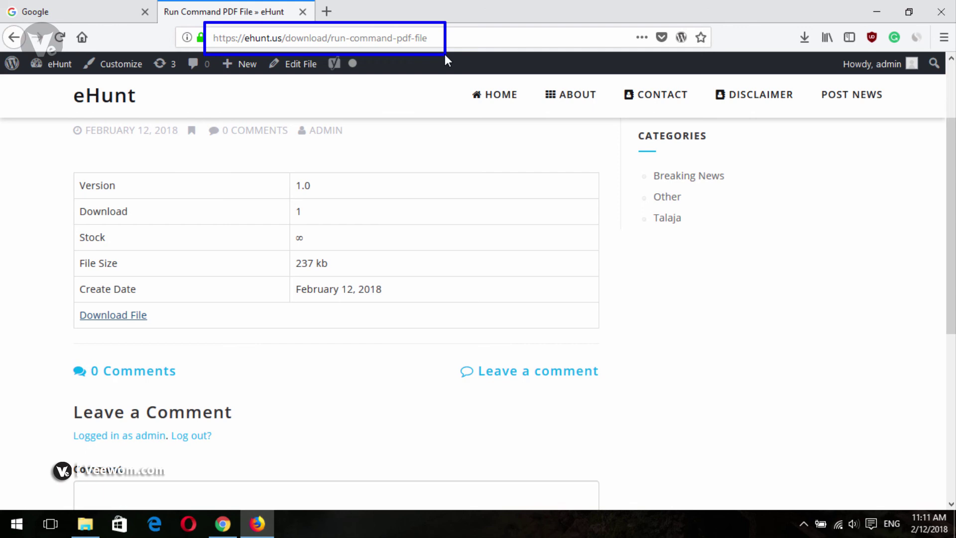
{"action": "key", "text": "Escape"}
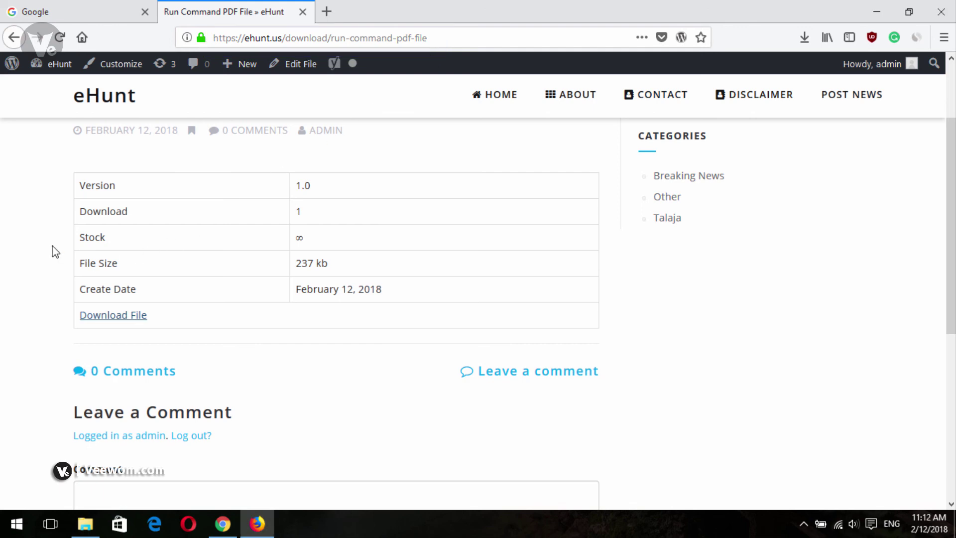